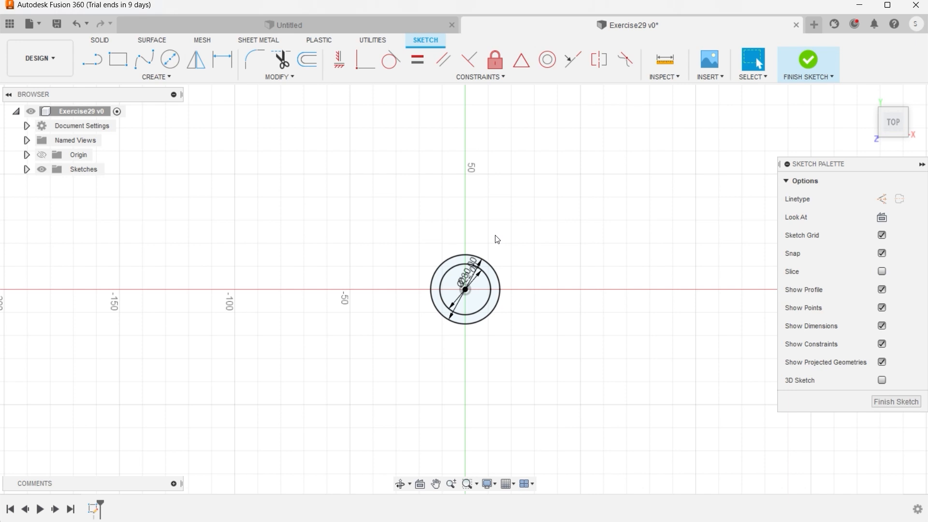
Draw two circles centred on the origin around the existing ones, with diameters of 40 mm and 50 mm
key("c")
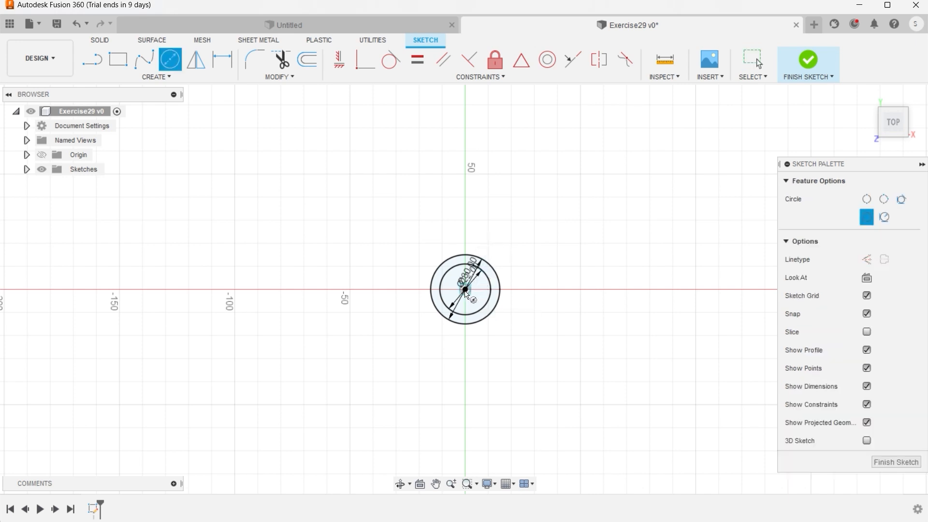
left_click(465, 290)
scroll(466, 290, "up", 4)
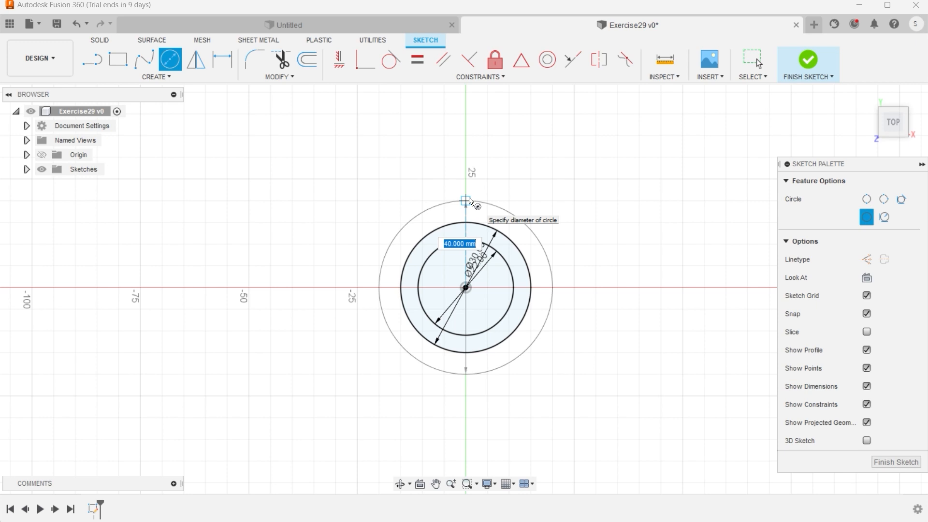
left_click(470, 201)
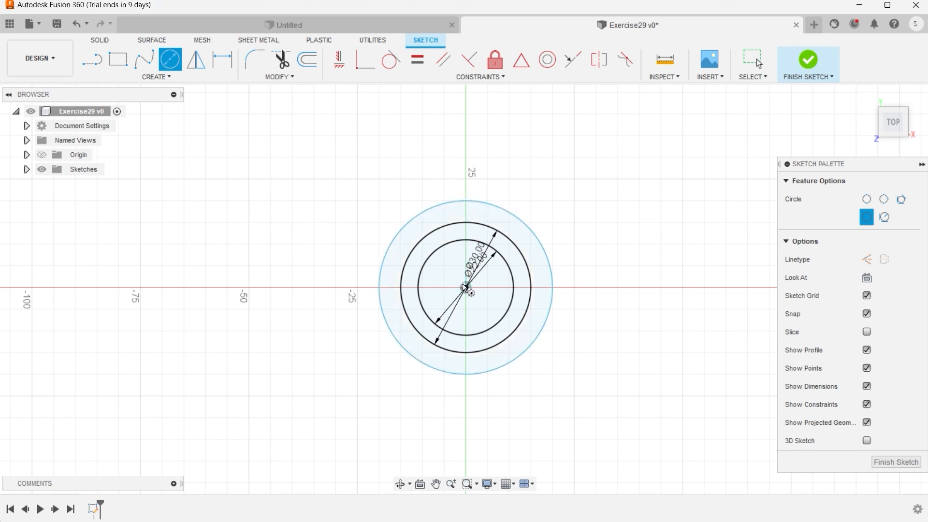
left_click(465, 288)
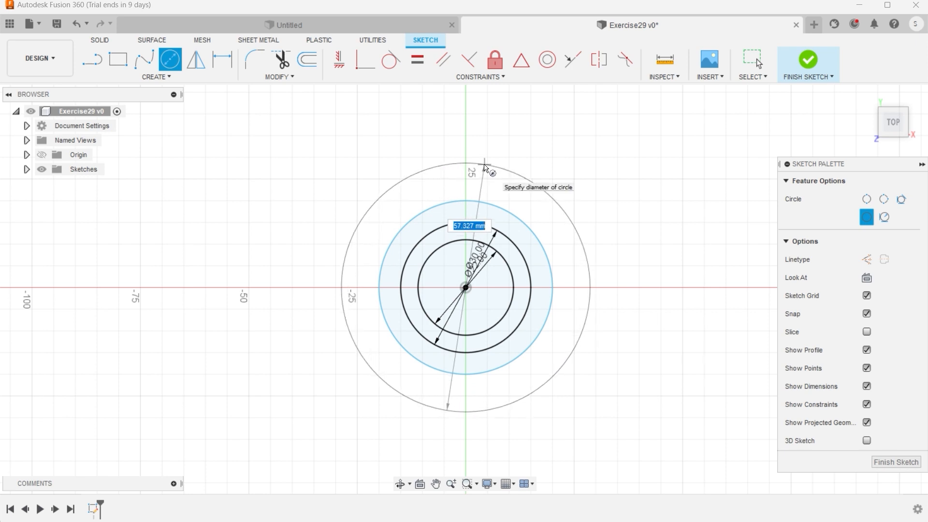
type("50")
key("Return")
Add a 40 mm diameter dimension to the undimensioned circle and finish the sketch
left_click(222, 59)
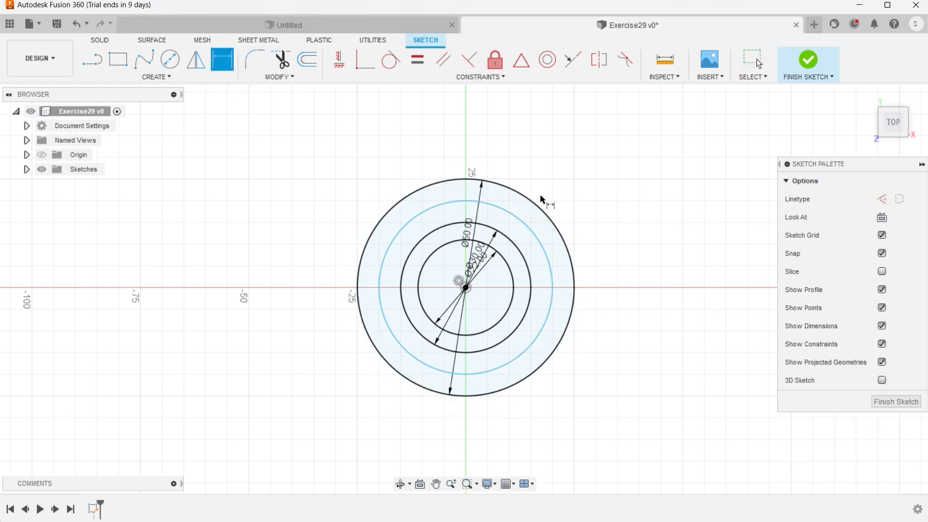
left_click(519, 214)
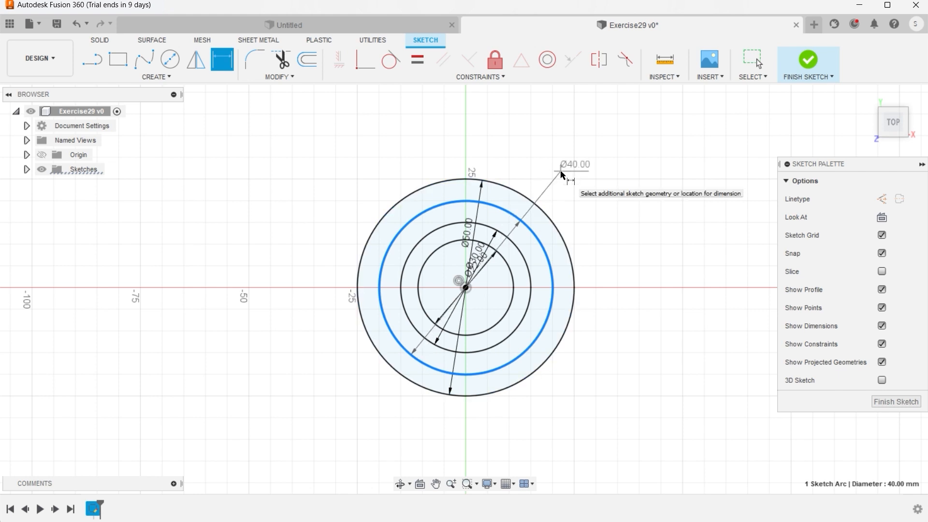
left_click(562, 171)
key("Return")
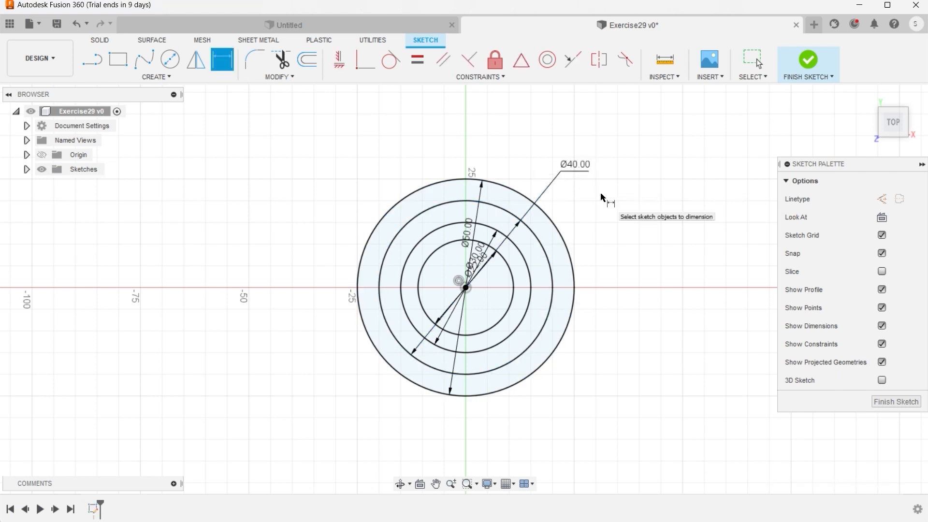
left_click(804, 65)
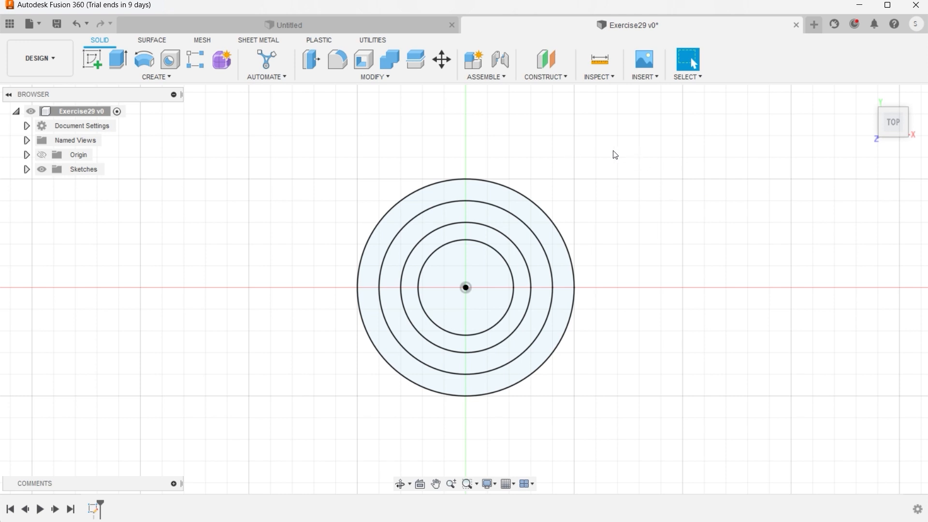
Extrude the outermost ring between the 40 mm and 50 mm circles by -30 mm as a new body
key("q")
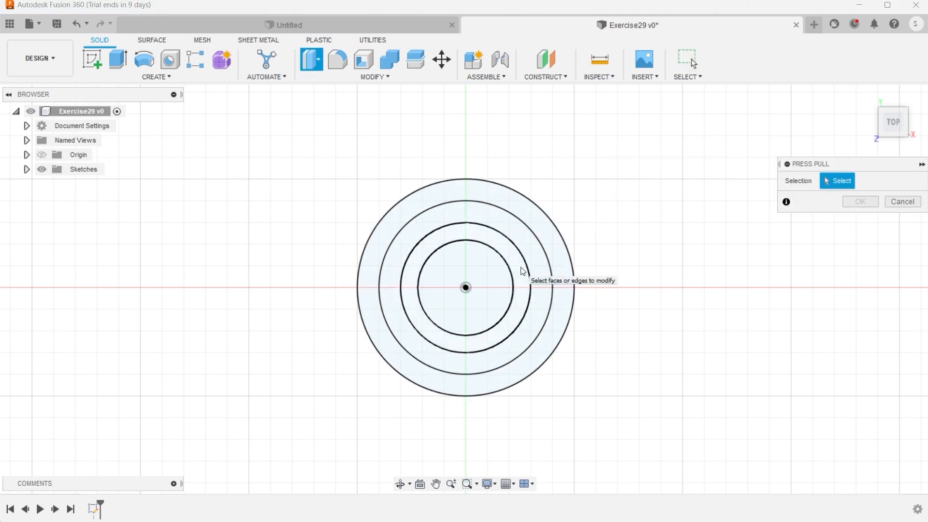
left_click(544, 355)
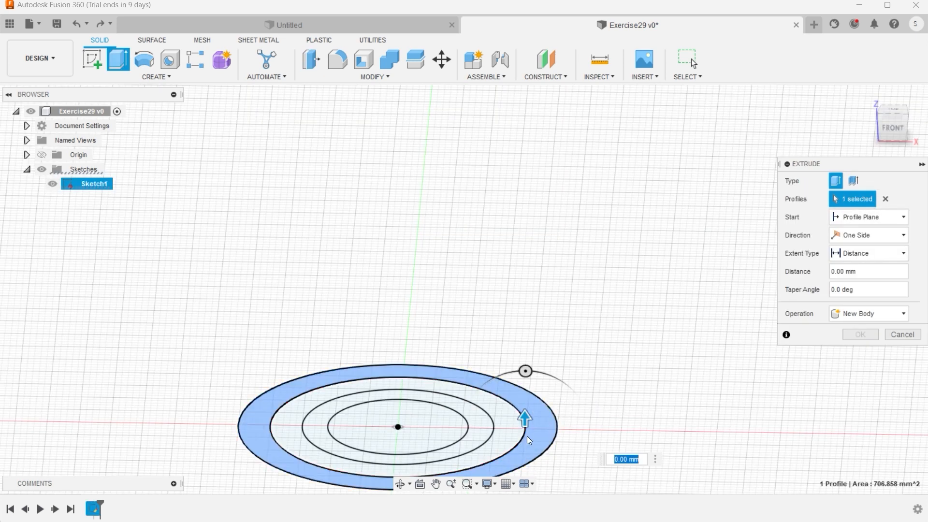
left_click_drag(525, 418, 524, 434)
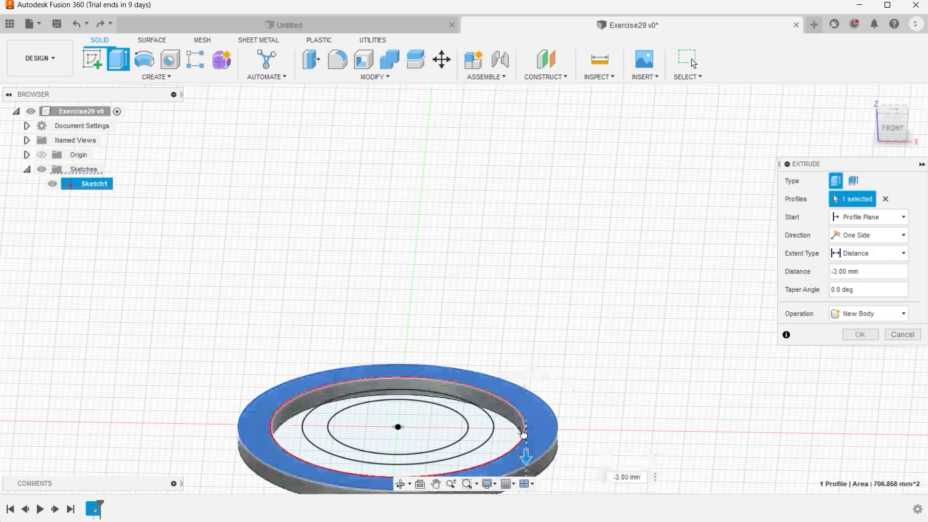
type("-")
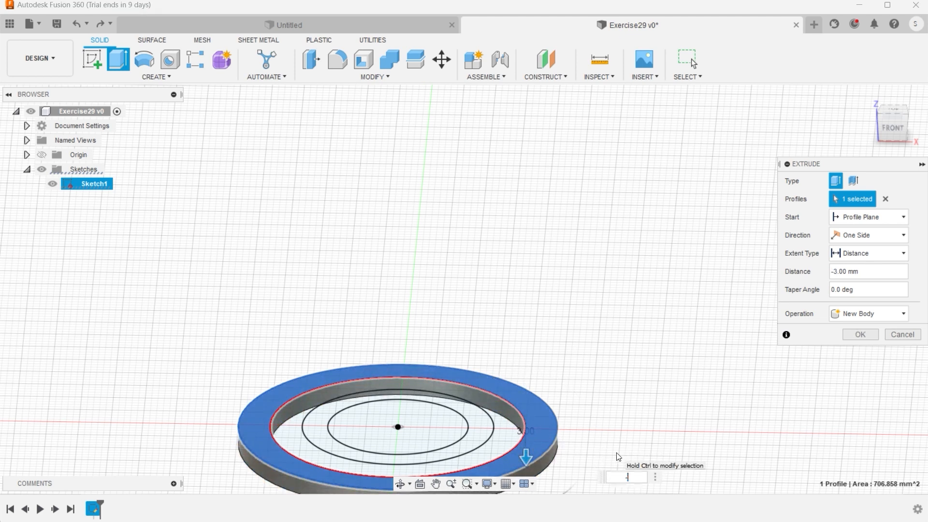
type("30")
key("Return")
Extrude the ring between the 30 mm and 40 mm circles by -60 mm, joined to the existing body
scroll(612, 439, "down", 3)
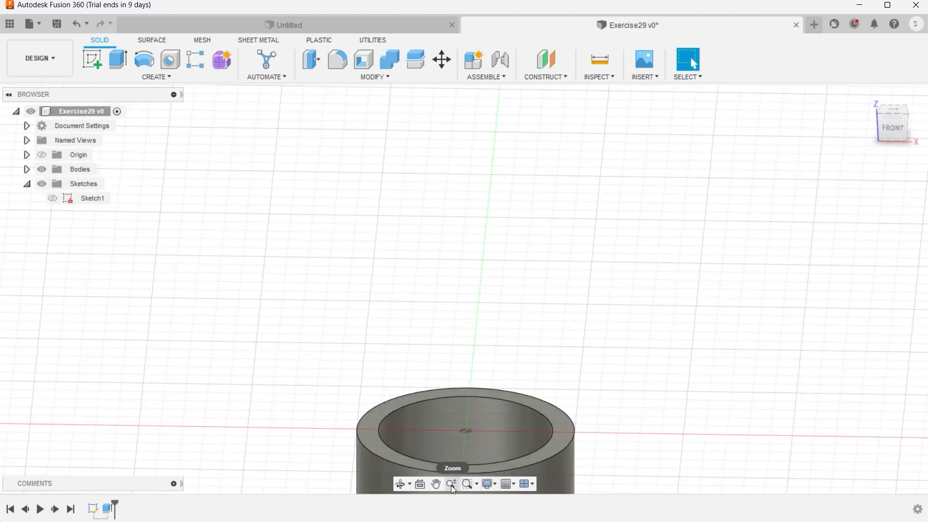
left_click(436, 484)
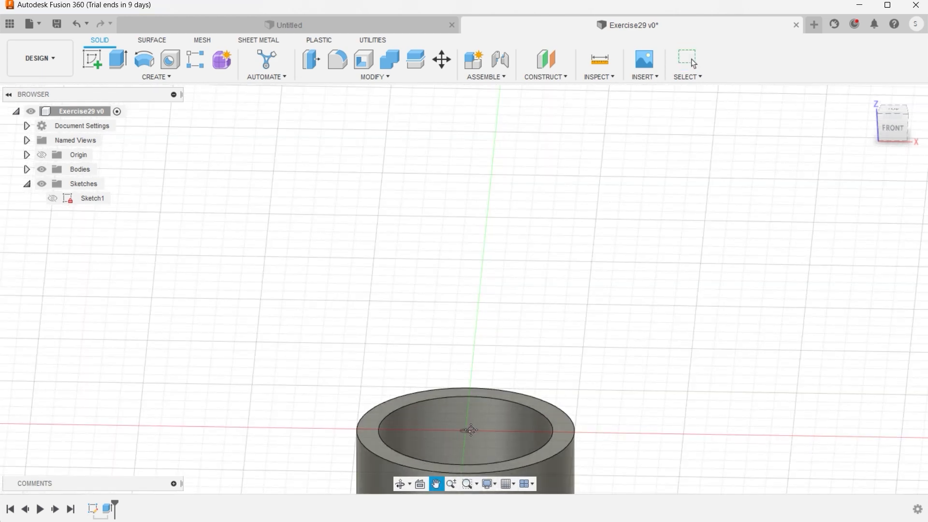
left_click_drag(468, 429, 466, 150)
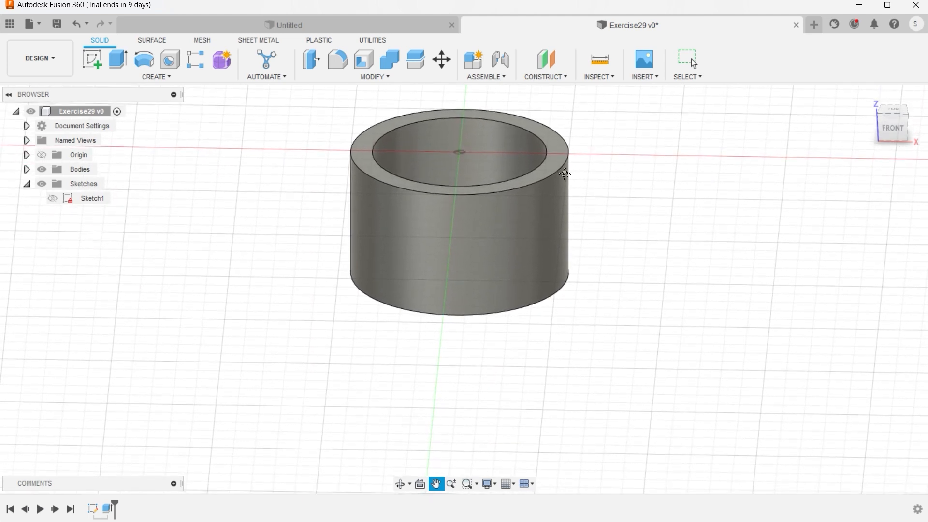
left_click(118, 66)
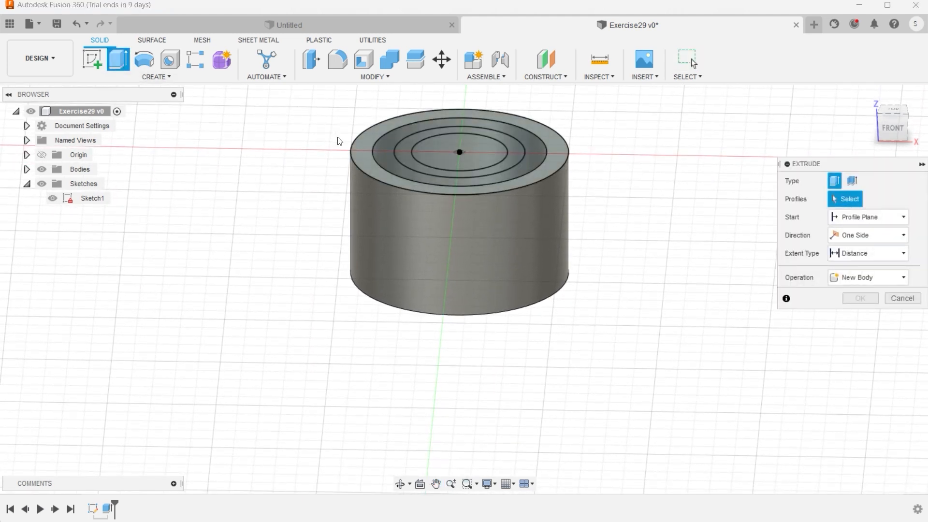
left_click(381, 153)
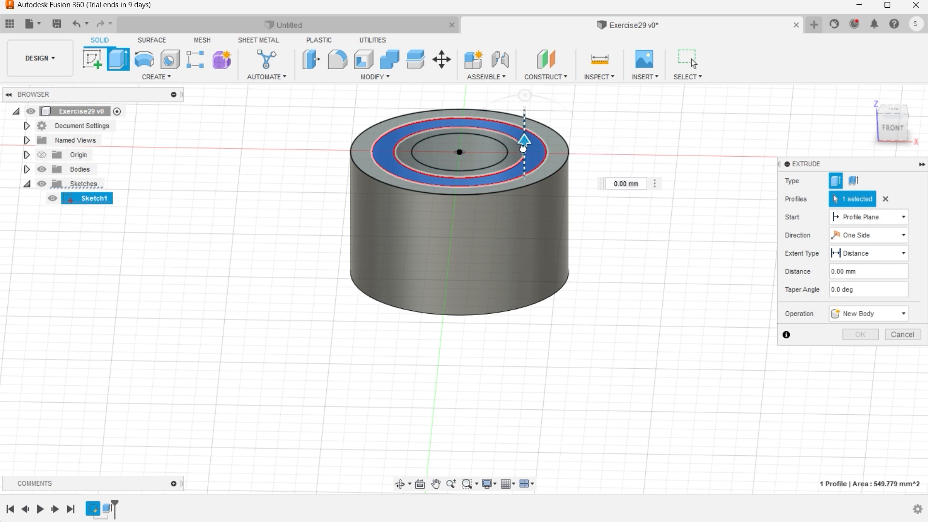
left_click_drag(524, 141, 489, 377)
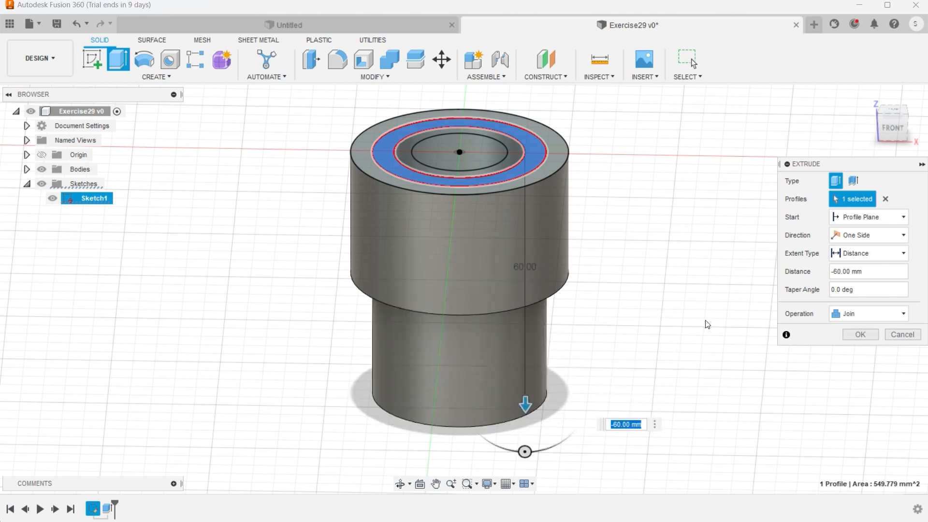
left_click(843, 338)
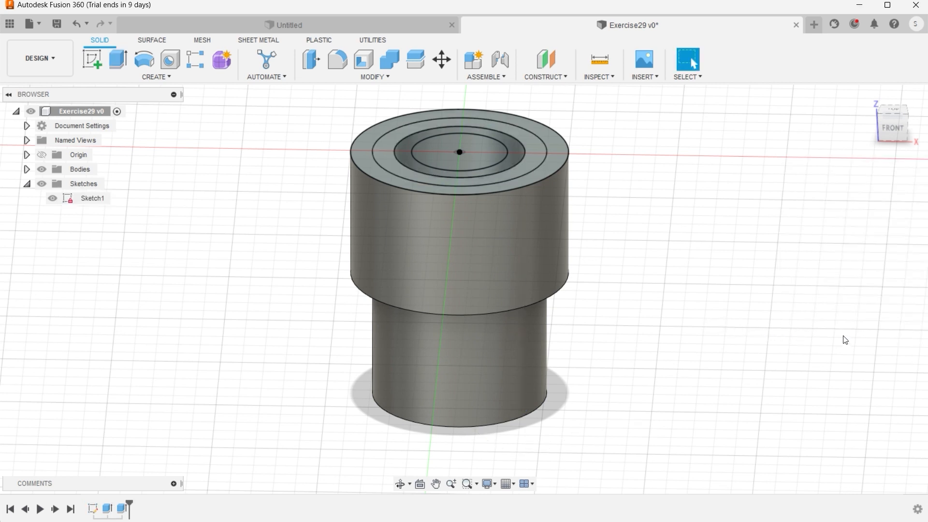
Extrude the innermost ring, inside the 30 mm circle and around the bore, by -110 mm, joined to the body
scroll(599, 317, "down", 3)
scroll(556, 453, "up", 2)
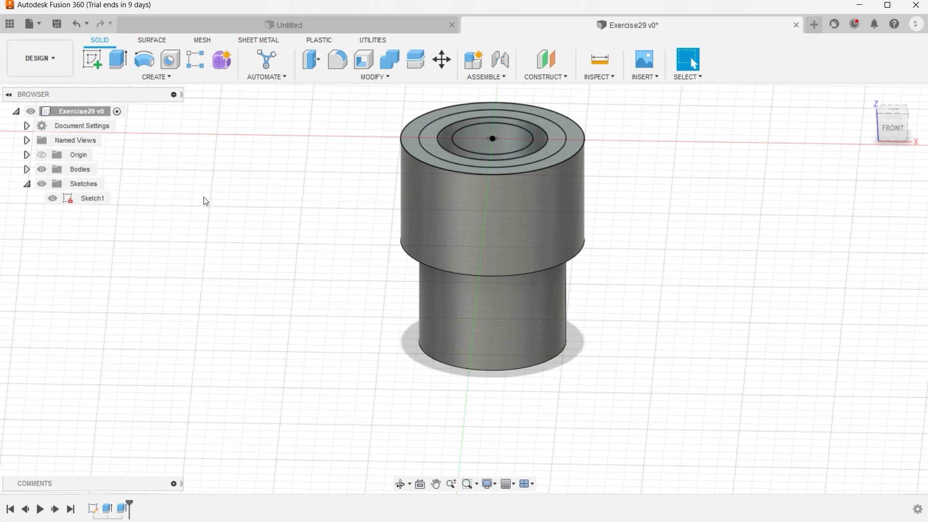
left_click(120, 64)
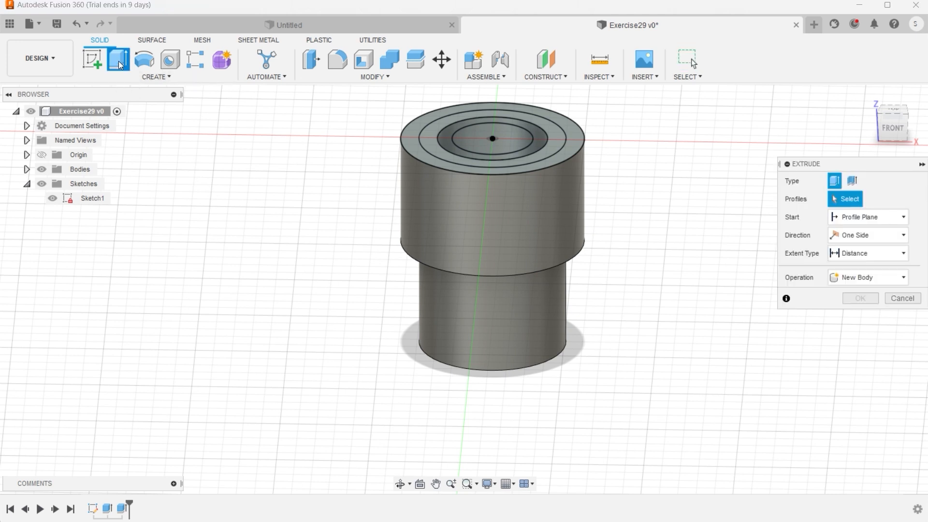
left_click(449, 150)
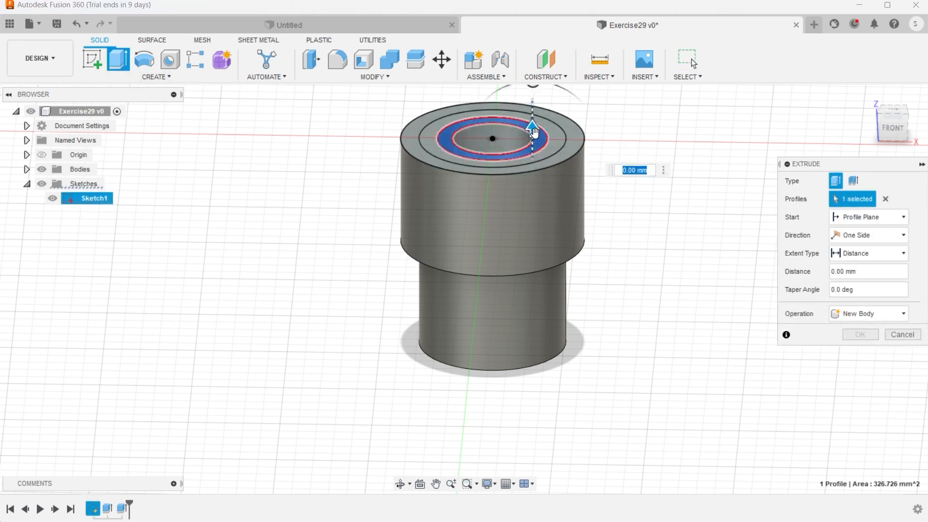
left_click_drag(534, 131, 533, 430)
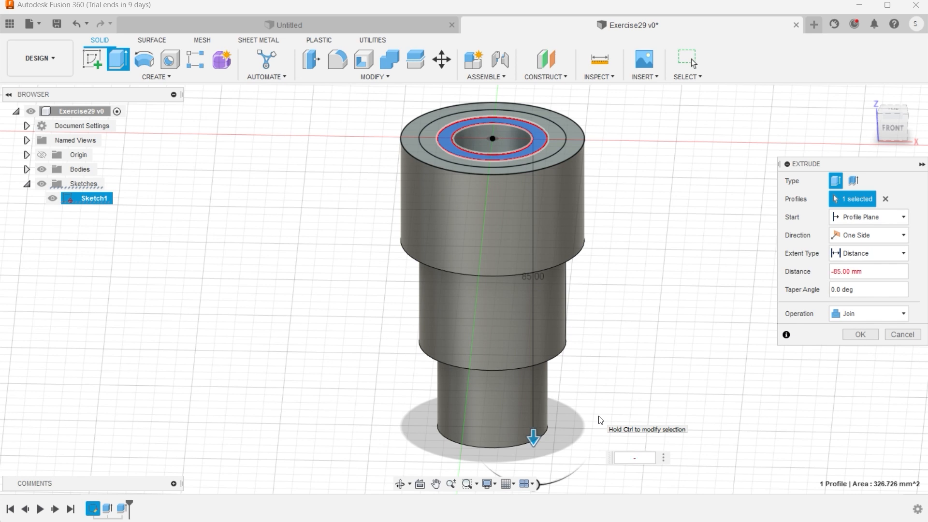
type("-11")
key("Return")
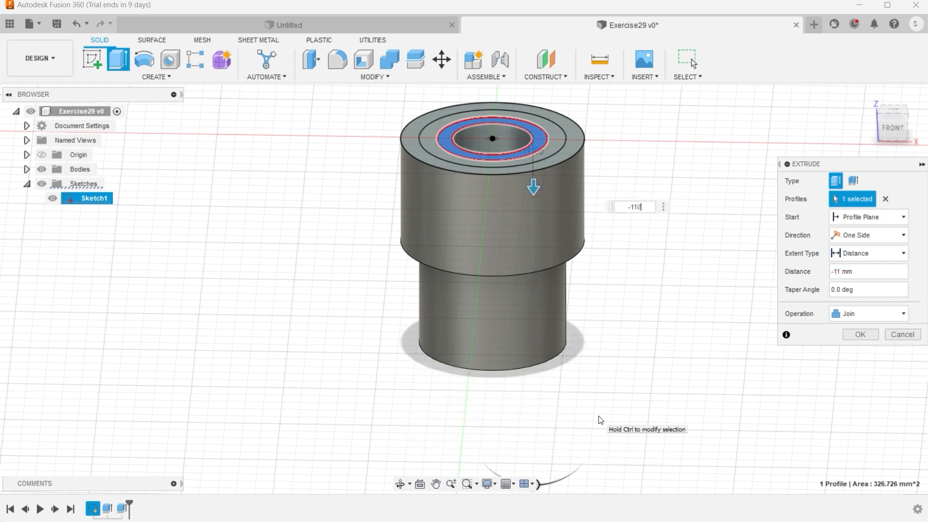
key("Return")
key("Return")
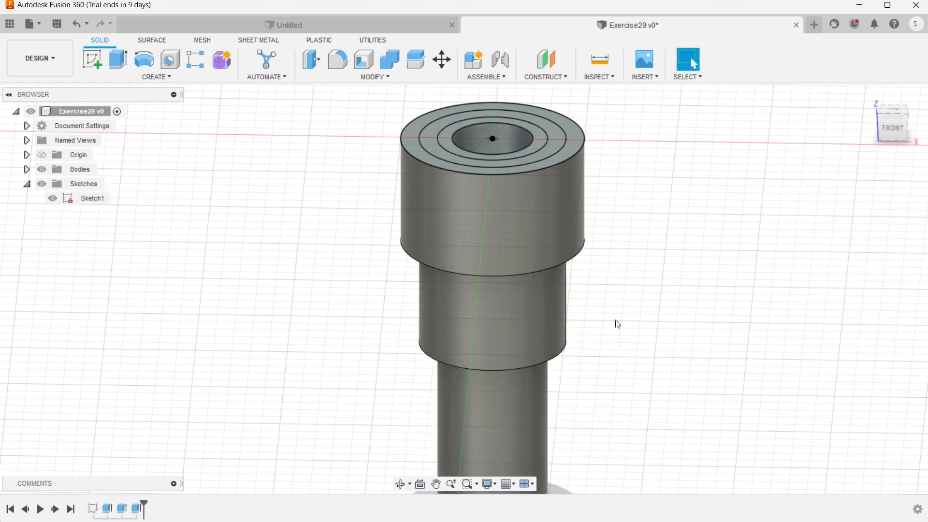
Hide Sketch1 so that only the stepped cylinder body is displayed
scroll(618, 319, "down", 3)
scroll(613, 430, "up", 1)
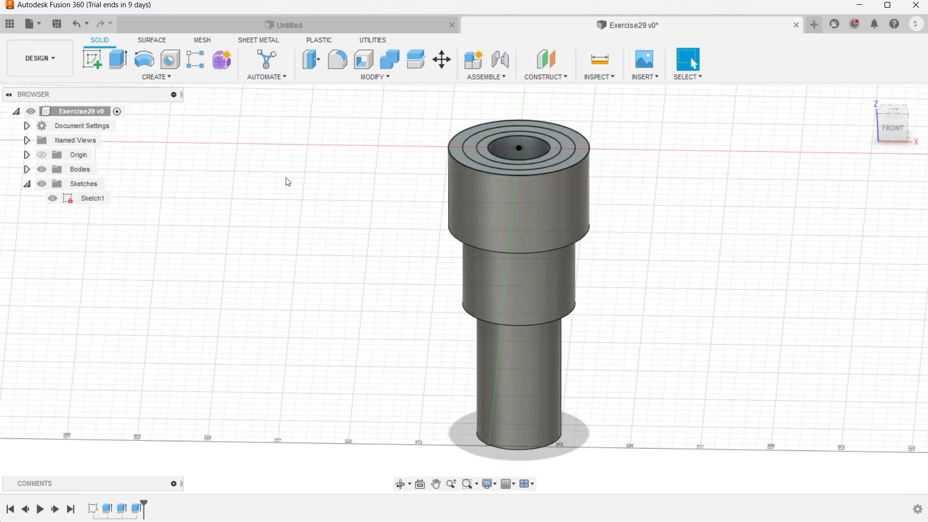
left_click(58, 198)
left_click(57, 199)
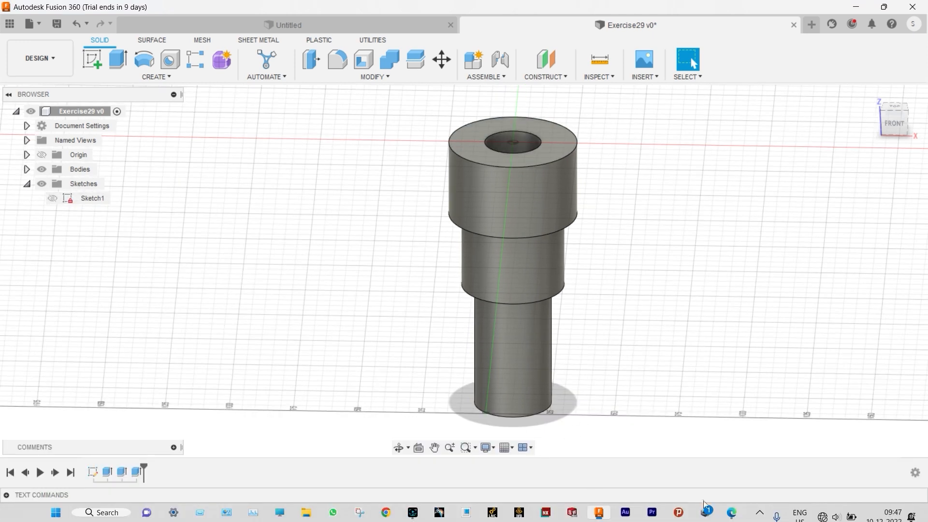
Check the Exercise 29 drawing in the PDF, then fillet the outer top edge of the 50 mm cylinder with a 10 mm radius
left_click(732, 512)
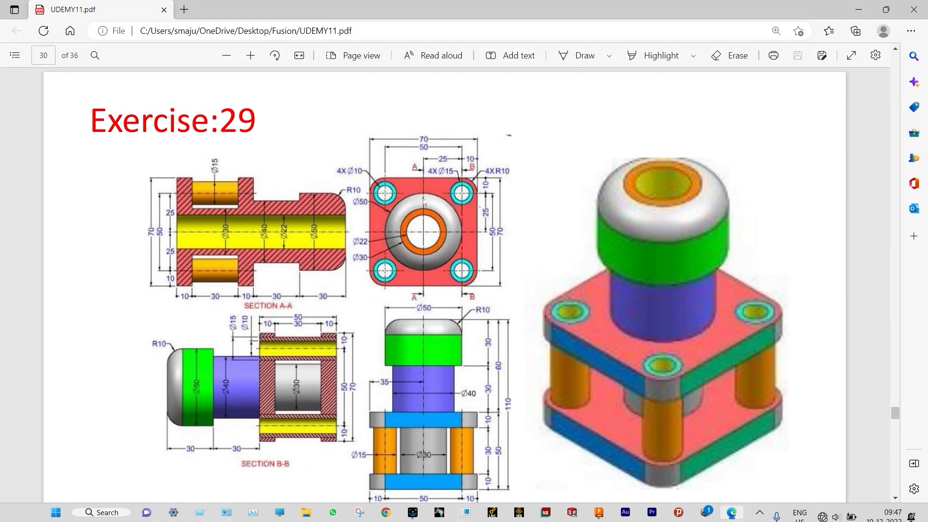
left_click(858, 9)
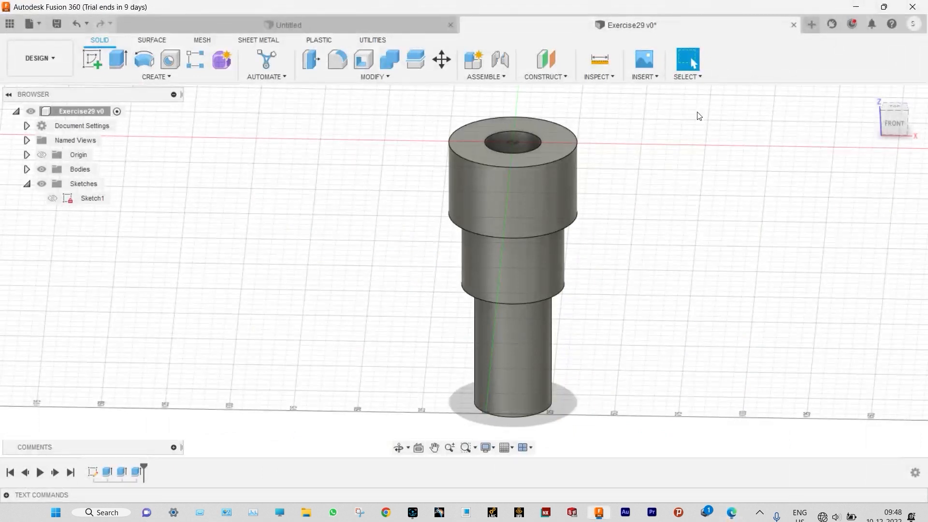
left_click(572, 152)
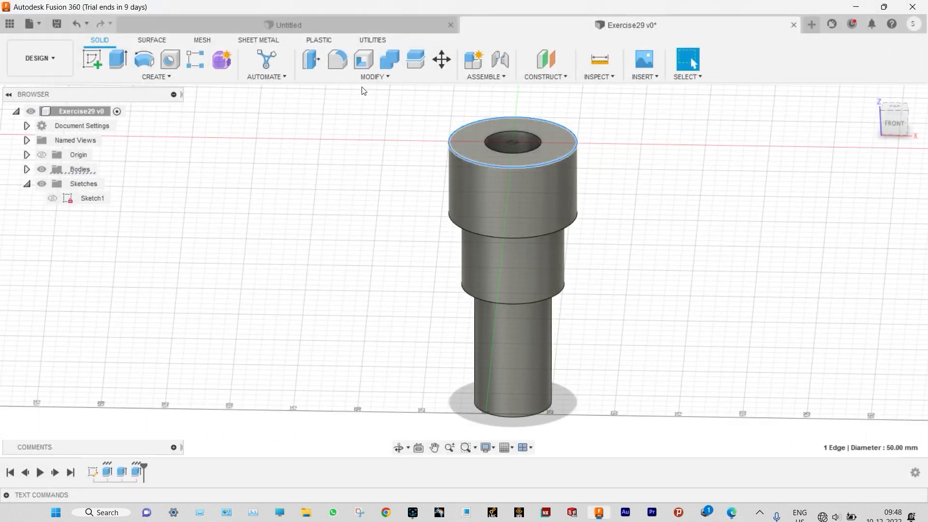
left_click(345, 66)
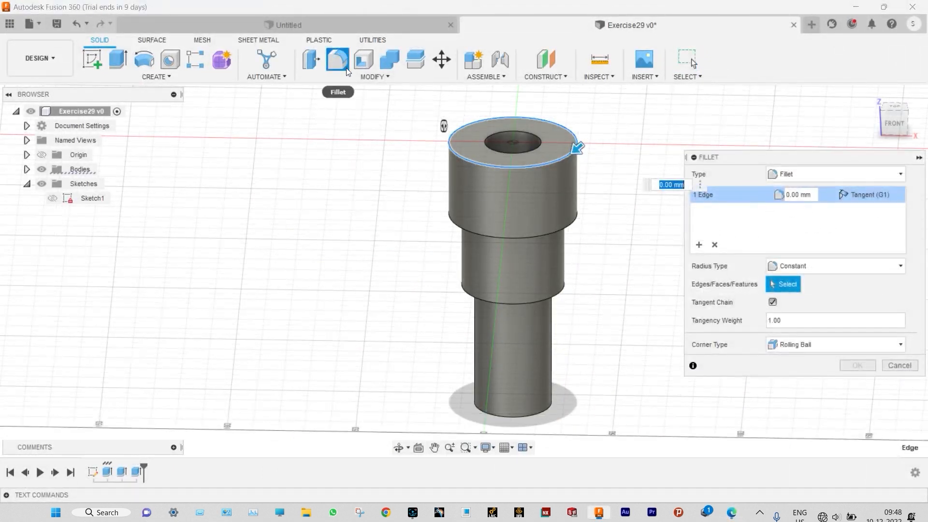
type("10")
left_click(852, 366)
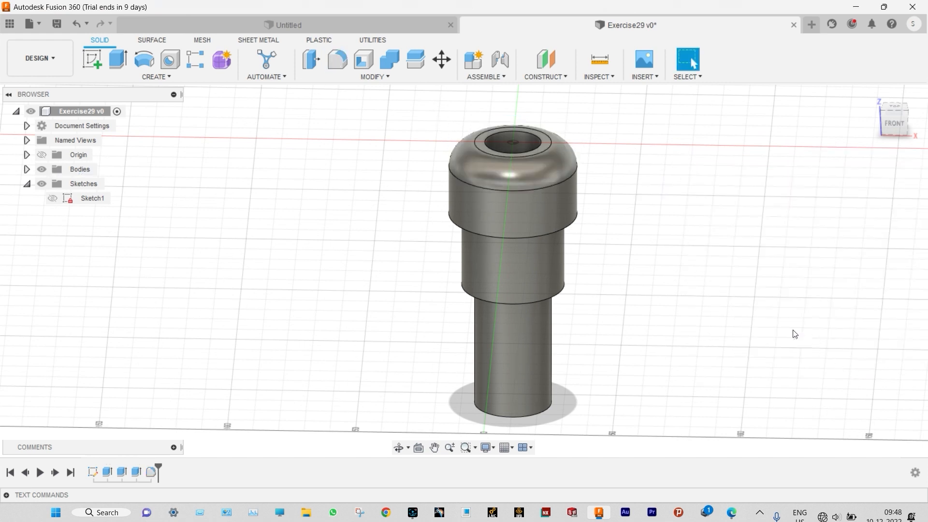
Switch to the UDEMY11.pdf drawing in the browser to examine the flange plate dimensions for Exercise 29, and return to Fusion 360
scroll(783, 328, "down", 3)
scroll(685, 377, "up", 4)
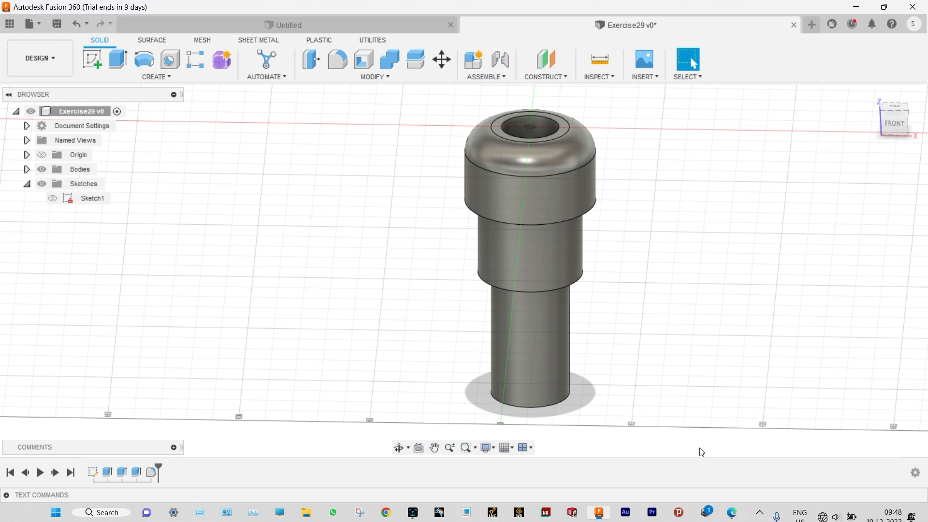
left_click(731, 513)
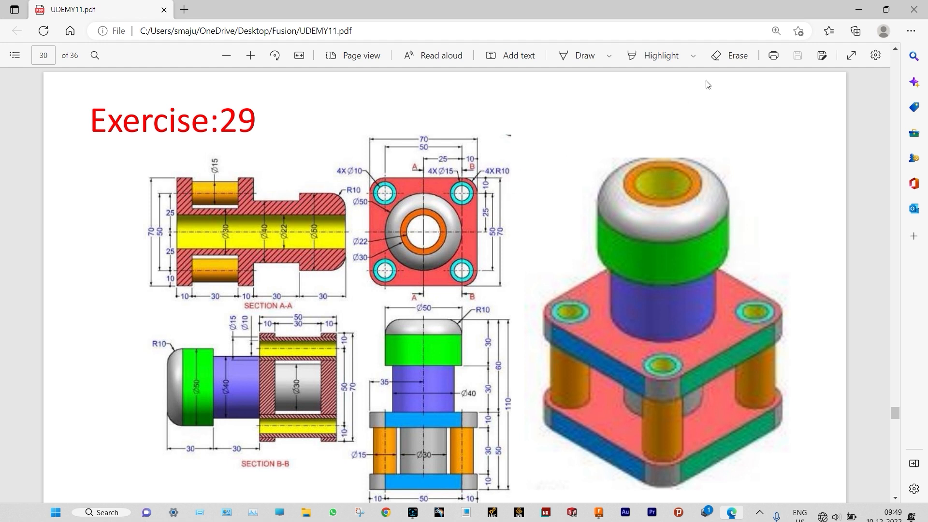
left_click(857, 10)
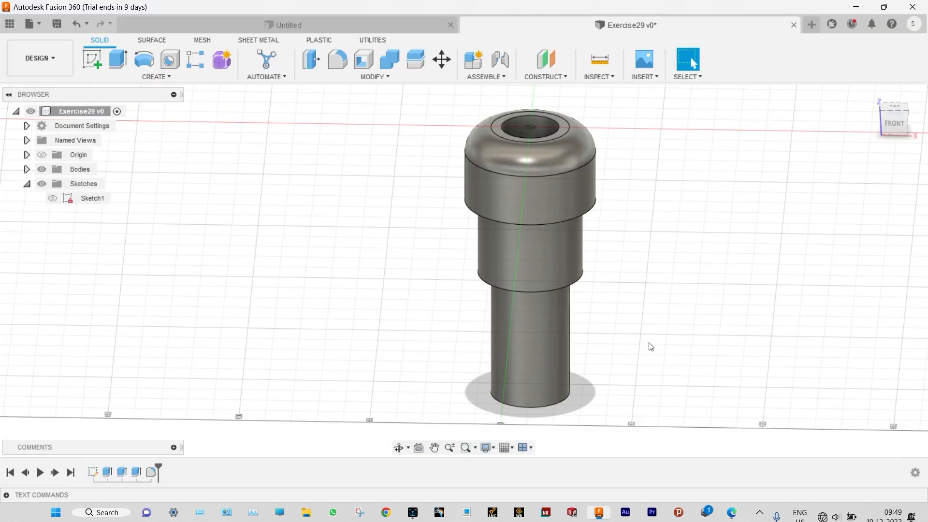
Start a sketch on the bottom ring face of the 30 mm cylinder and draw a two-point rectangle about 96 mm high around the part
middle_click_drag(648, 355, 647, 276, "shift")
left_click(531, 274)
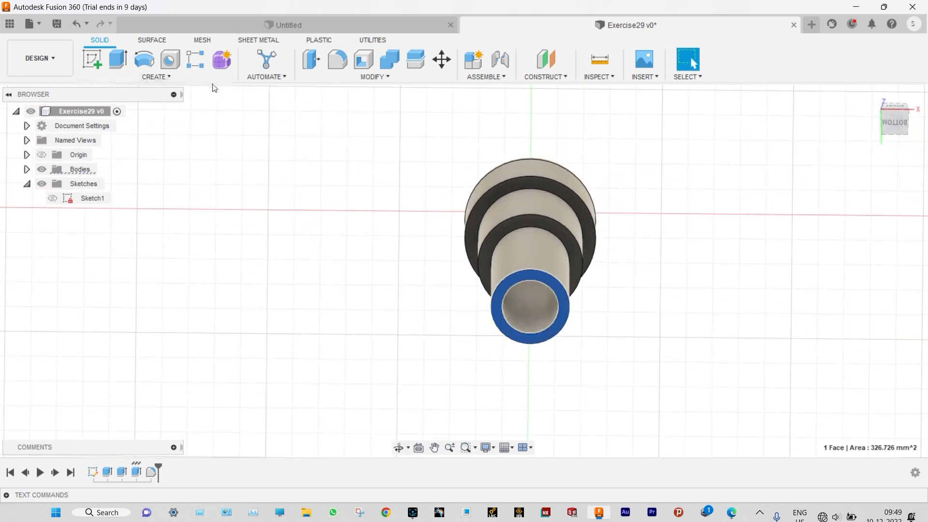
left_click(92, 60)
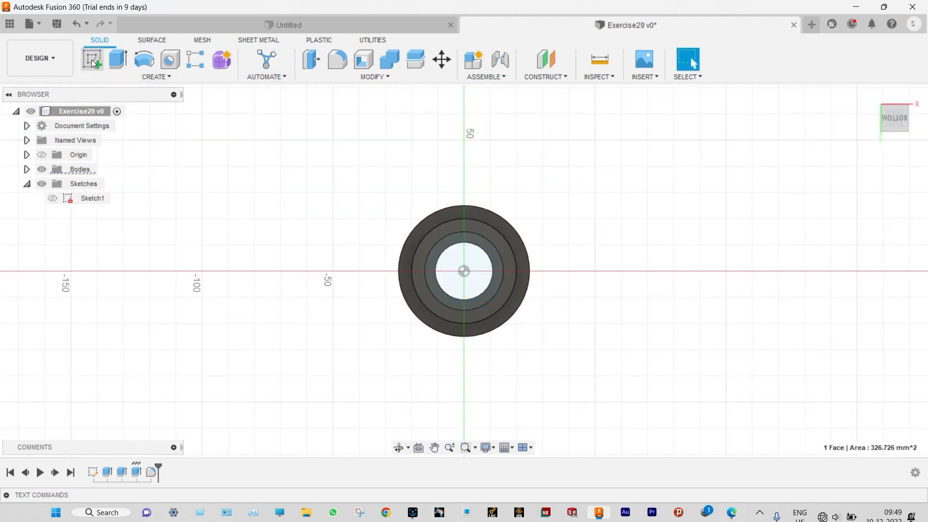
left_click(114, 66)
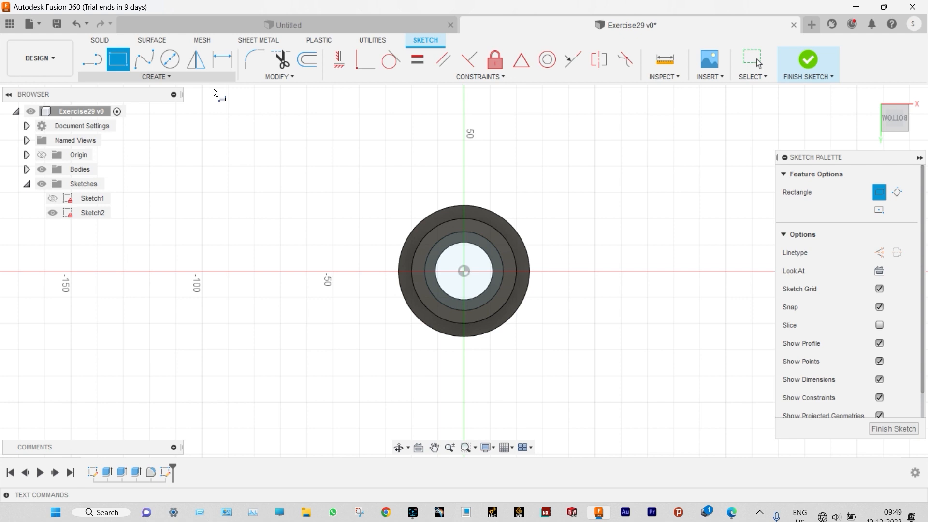
left_click(351, 142)
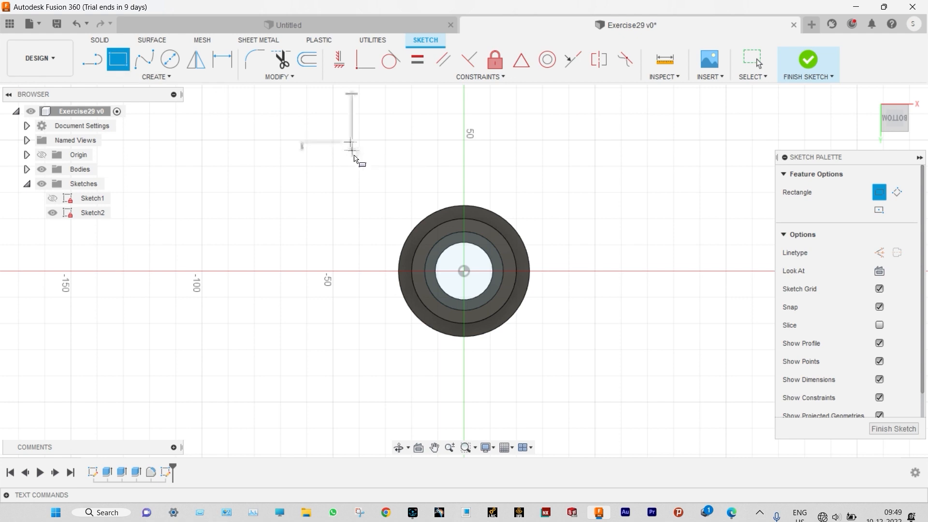
left_click(601, 394)
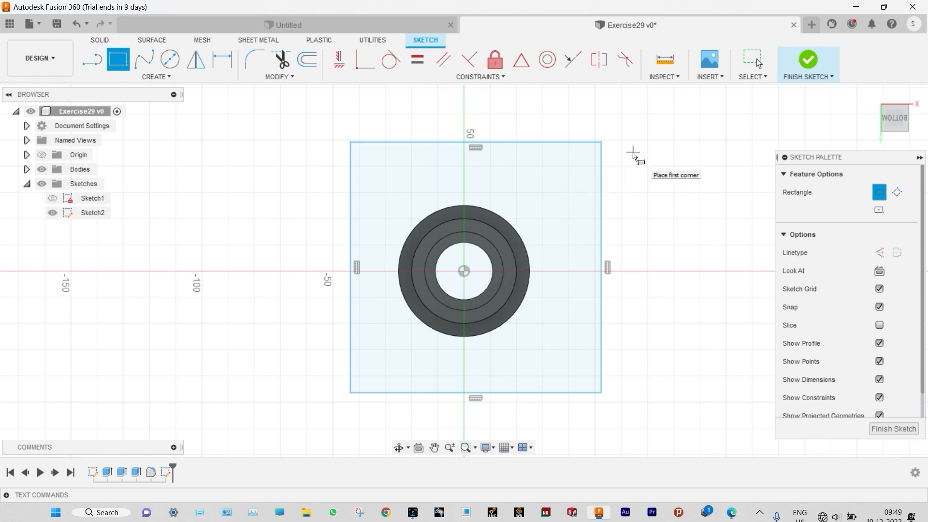
Draw lines from the origin to the rectangle's right and upper edges, about 52 mm and 49 mm long, and make both construction lines
key("l")
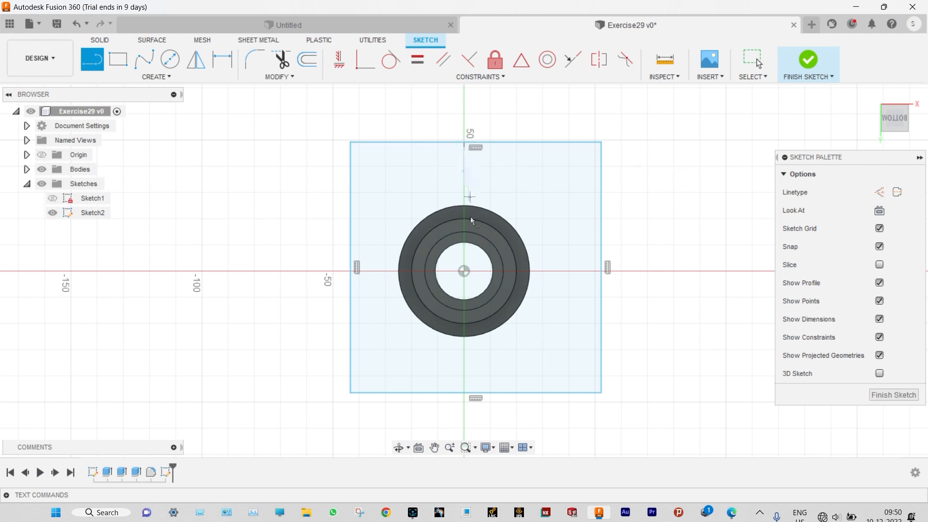
left_click(463, 272)
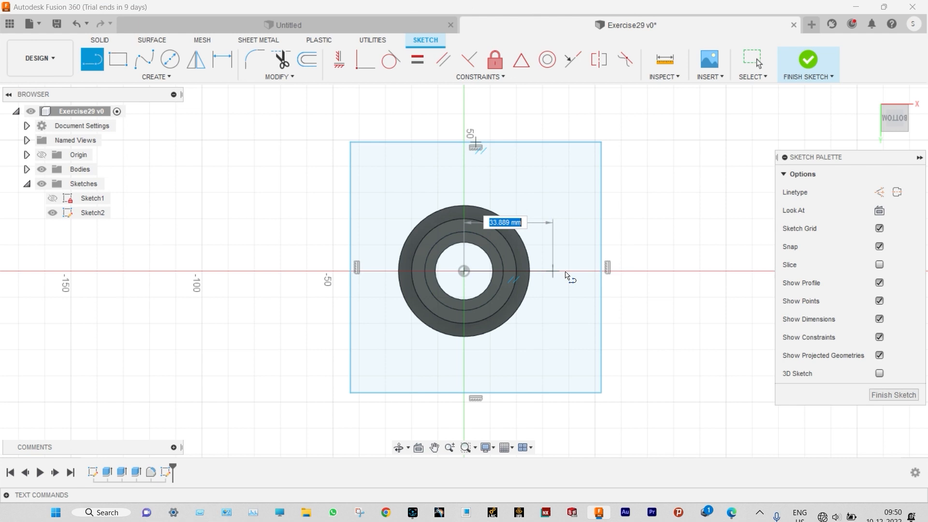
double_click(602, 270)
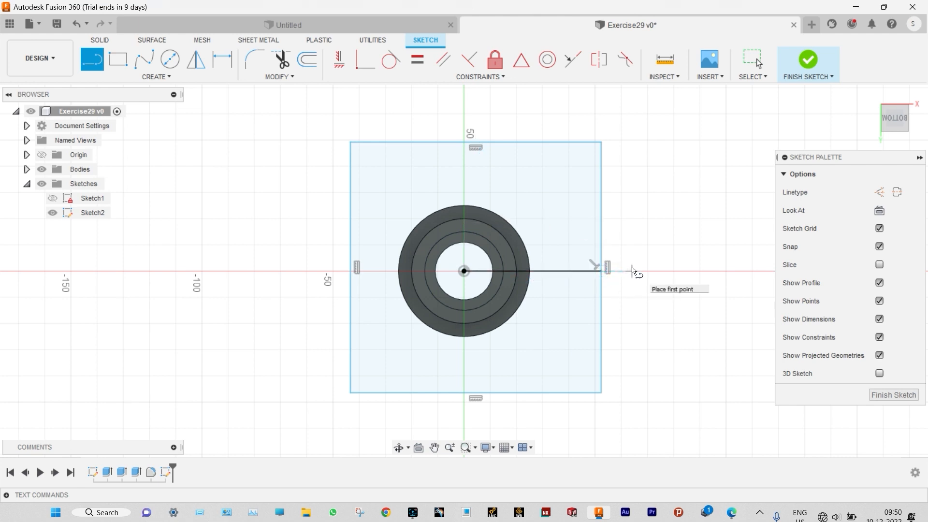
left_click(464, 271)
double_click(466, 145)
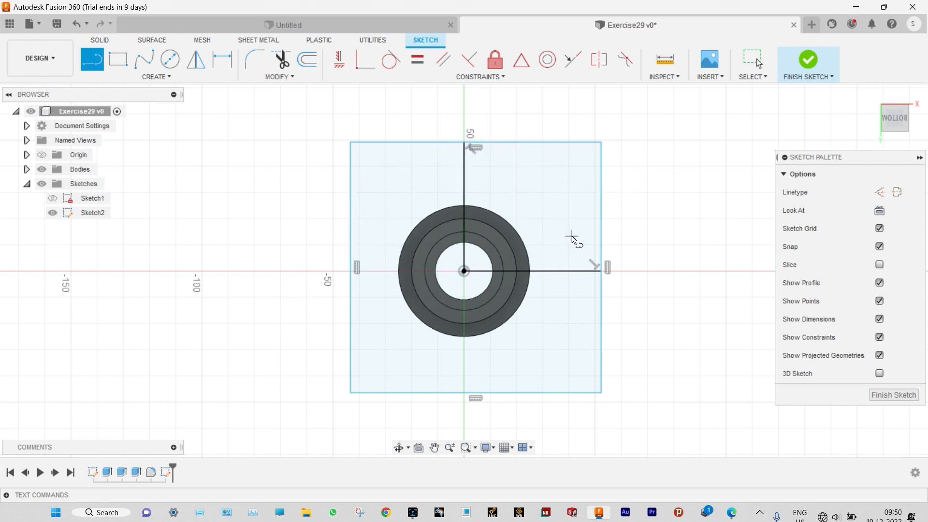
key("Escape")
left_click(554, 272)
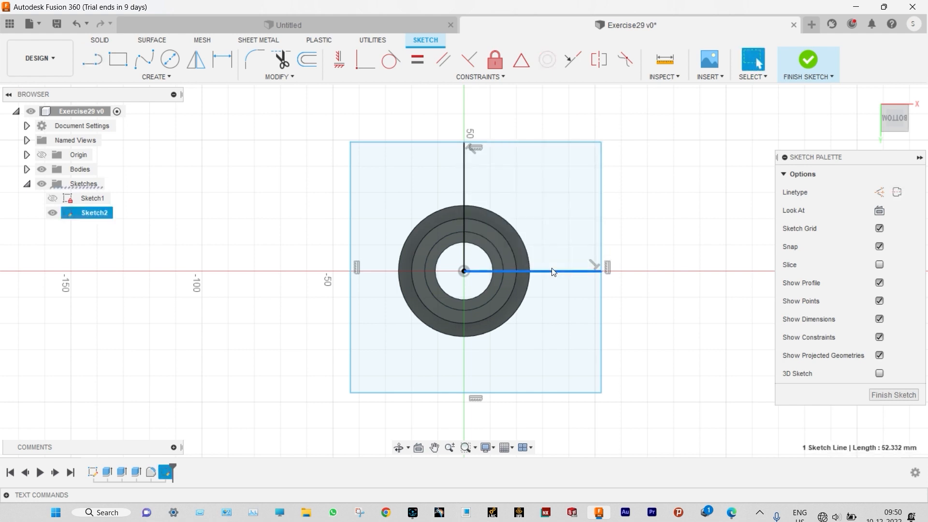
left_click(463, 202)
key("x")
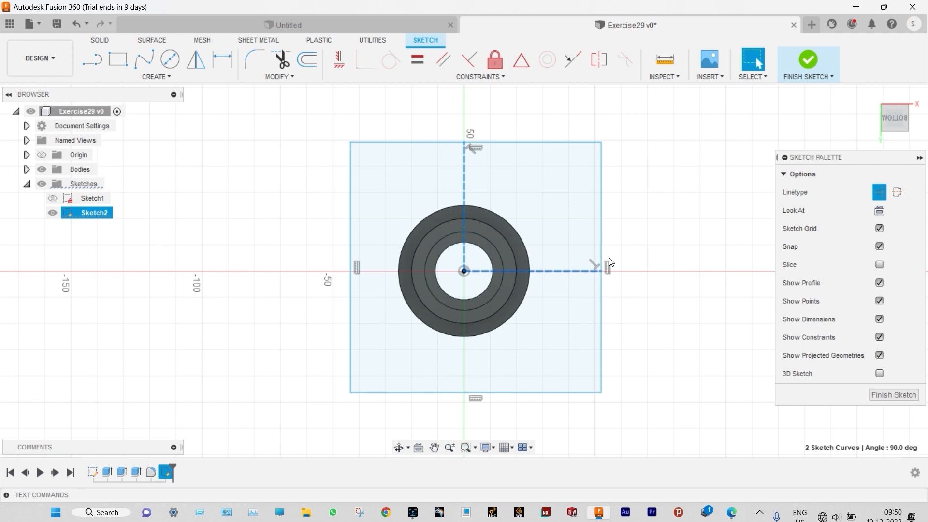
Make the rectangle's two vertical sides symmetric about the vertical construction line
left_click(601, 185)
left_click(350, 217)
left_click(465, 203)
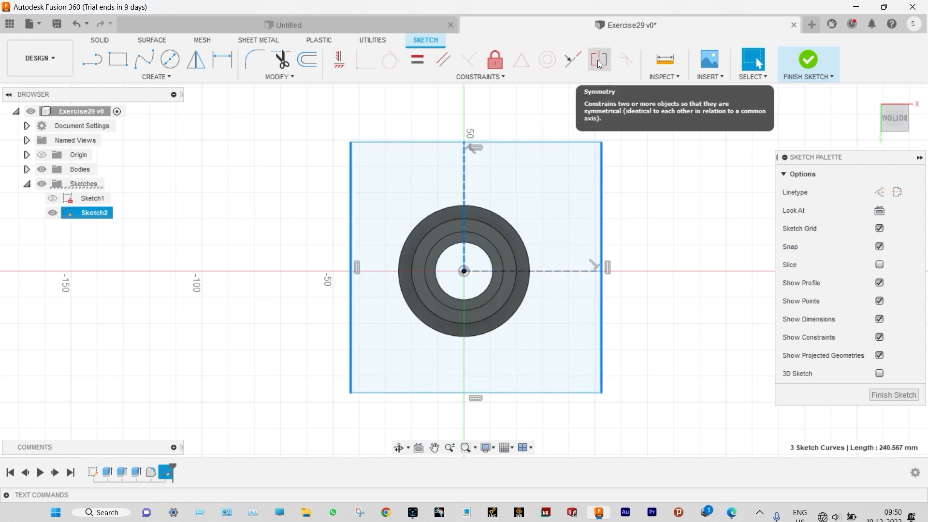
left_click(598, 60)
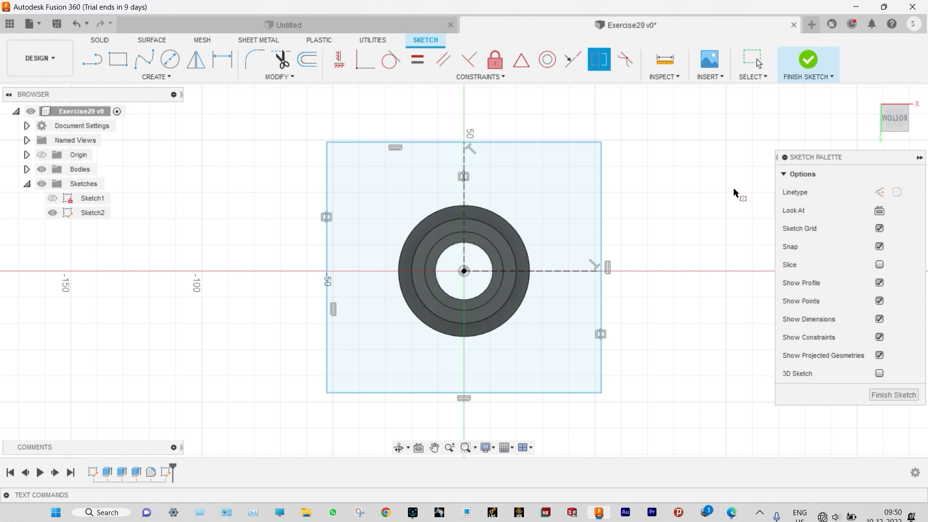
key("Escape")
Try to apply a Collinear constraint to the rectangle's upper and lower edges
left_click(574, 143)
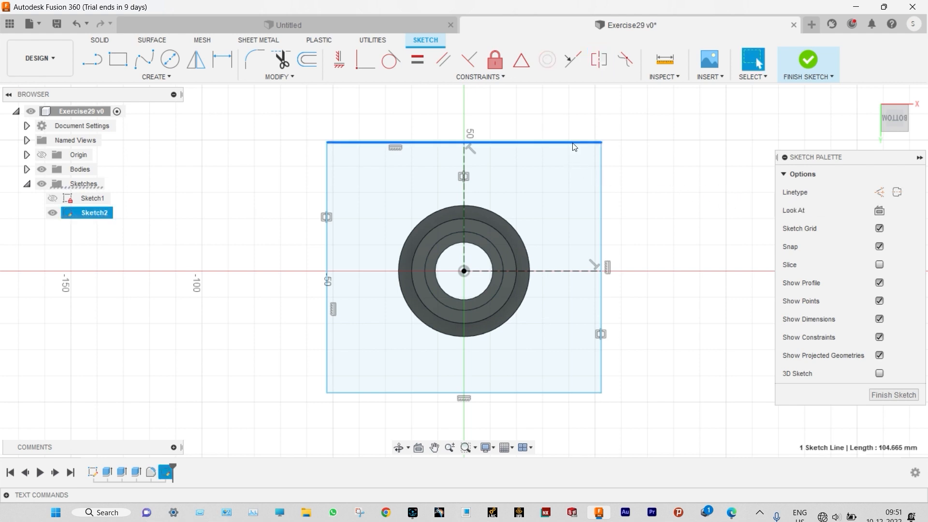
left_click(565, 392)
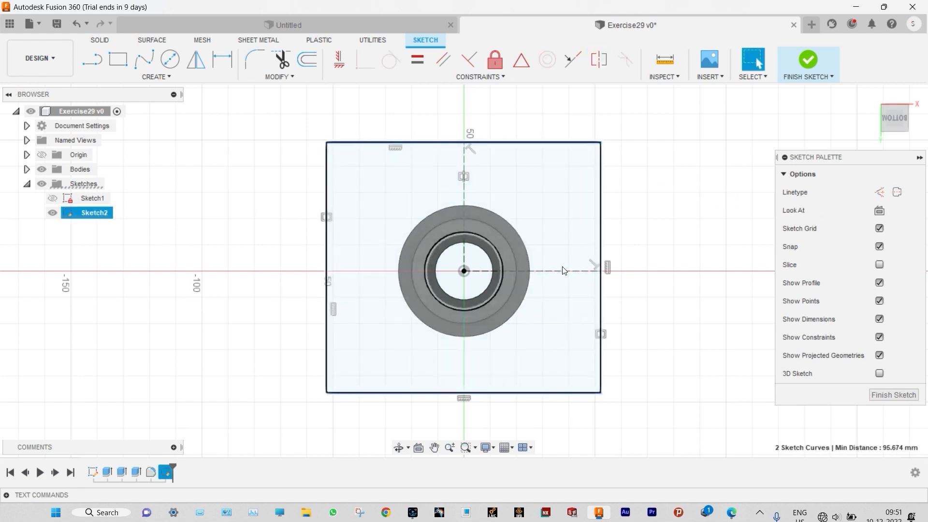
left_click(573, 59)
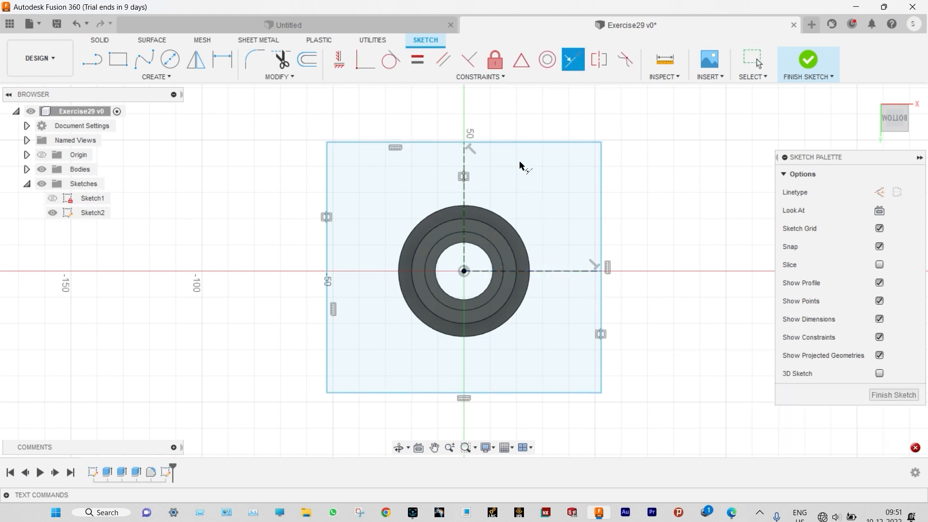
Dimension half of the rectangle's width, from the vertical construction line to the right side, at 35 mm
left_click(215, 59)
left_click(472, 145)
left_click(545, 127)
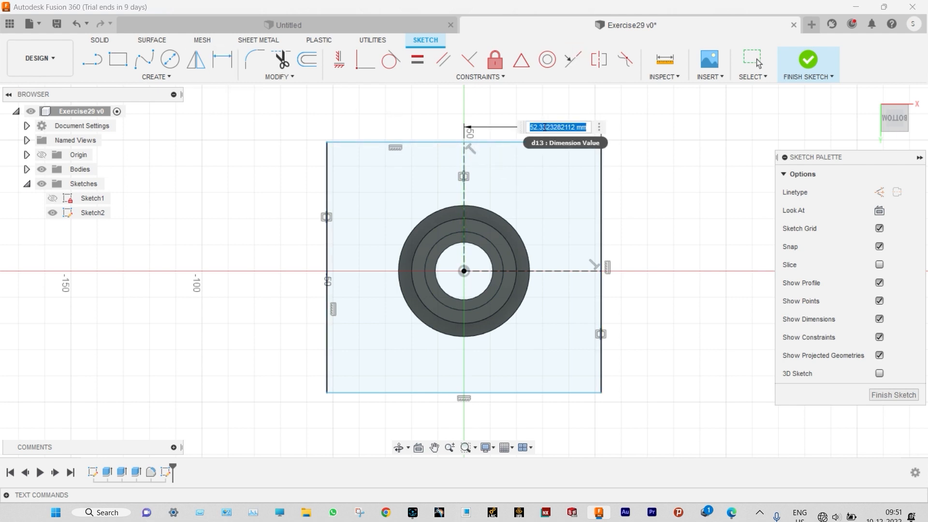
type("35")
key("Return")
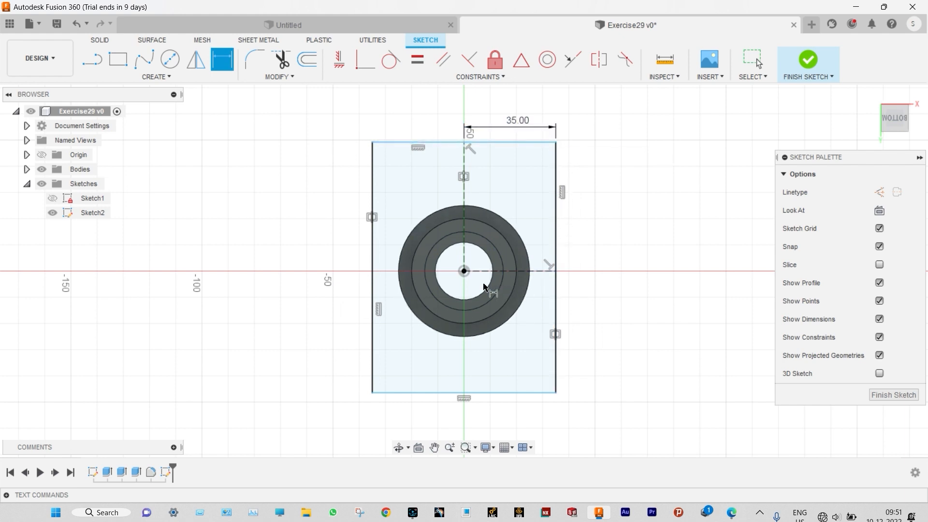
Dimension the vertical distance from the origin to the rectangle's upper edge at 35 mm
left_click(465, 272)
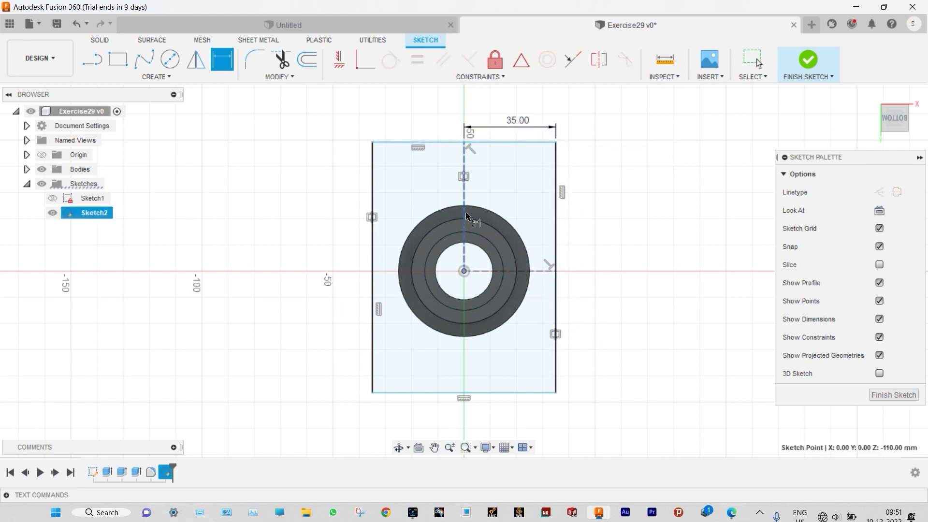
left_click(474, 142)
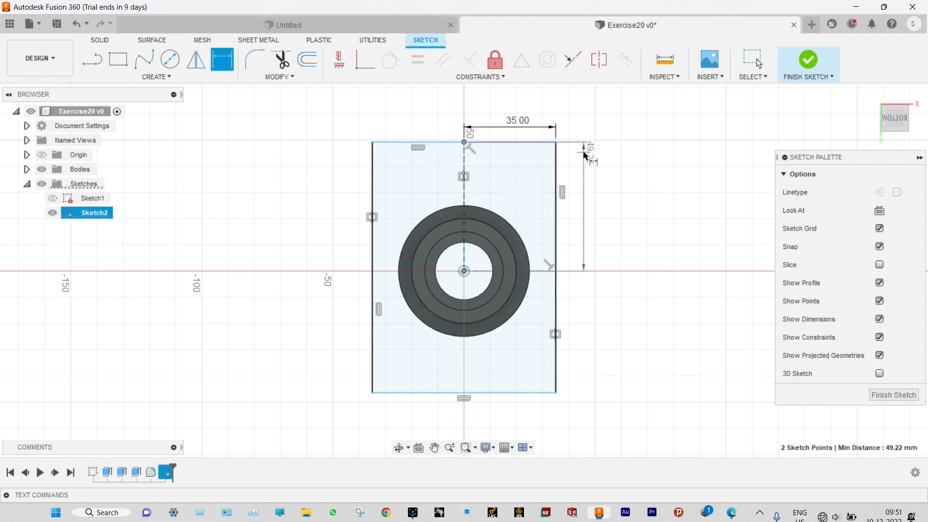
left_click(594, 185)
type("35")
key("Return")
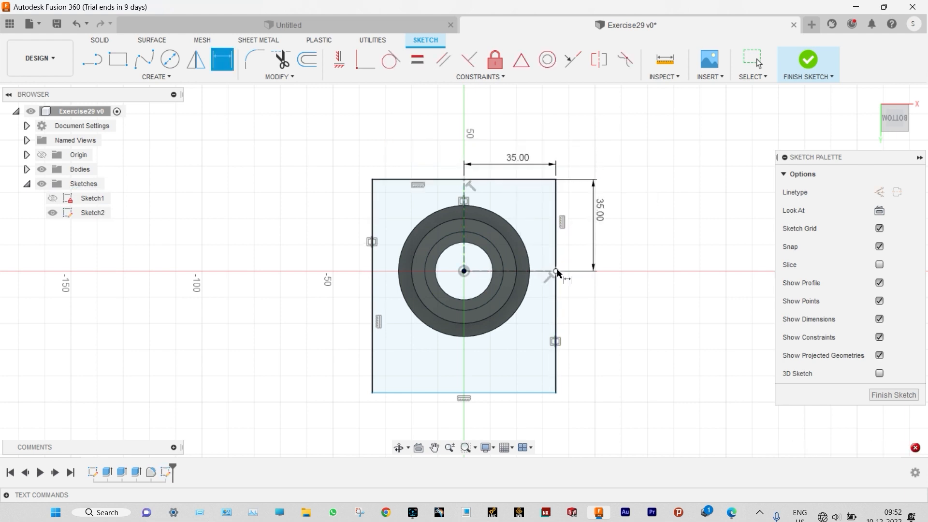
Dimension the vertical distance from the origin to the rectangle's lower edge at 35 mm
left_click(464, 271)
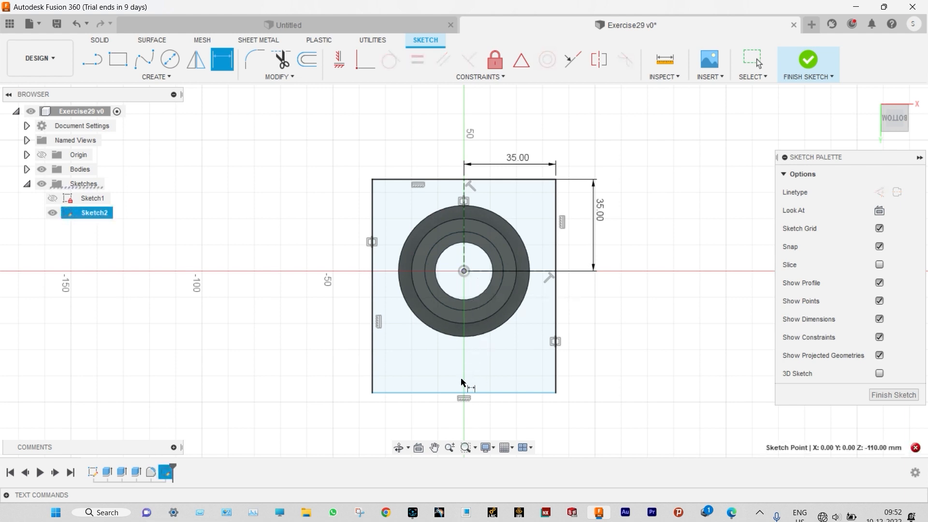
left_click(466, 393)
left_click(585, 341)
type("35")
key("Return")
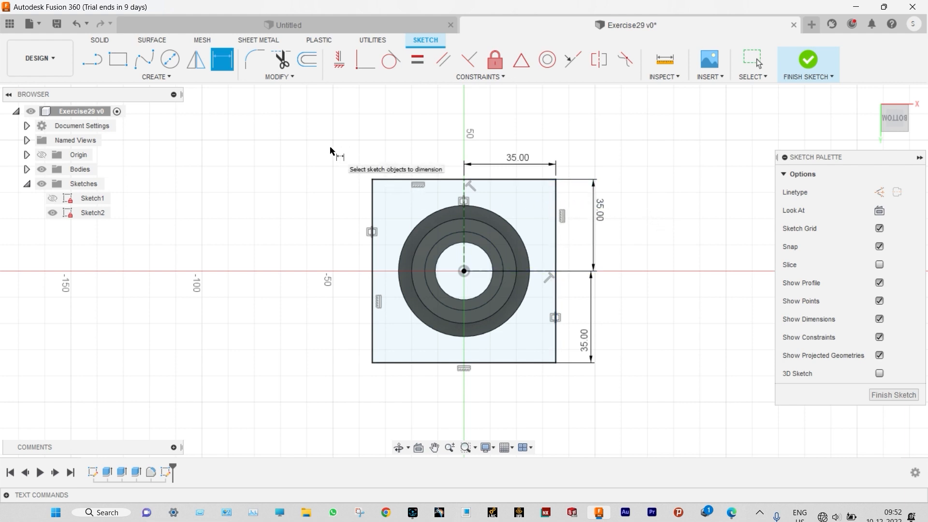
Draw a 15 mm diameter circle inside the square near its upper-left corner
key("c")
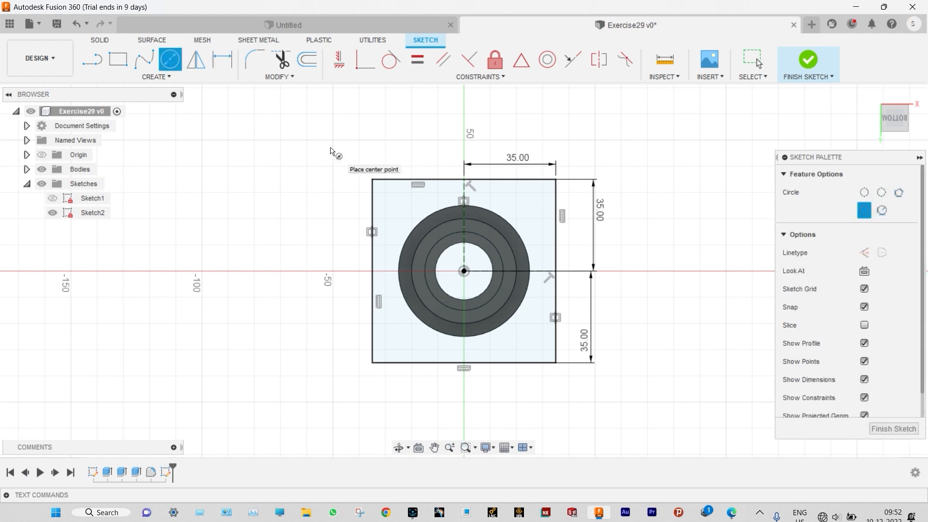
left_click(397, 204)
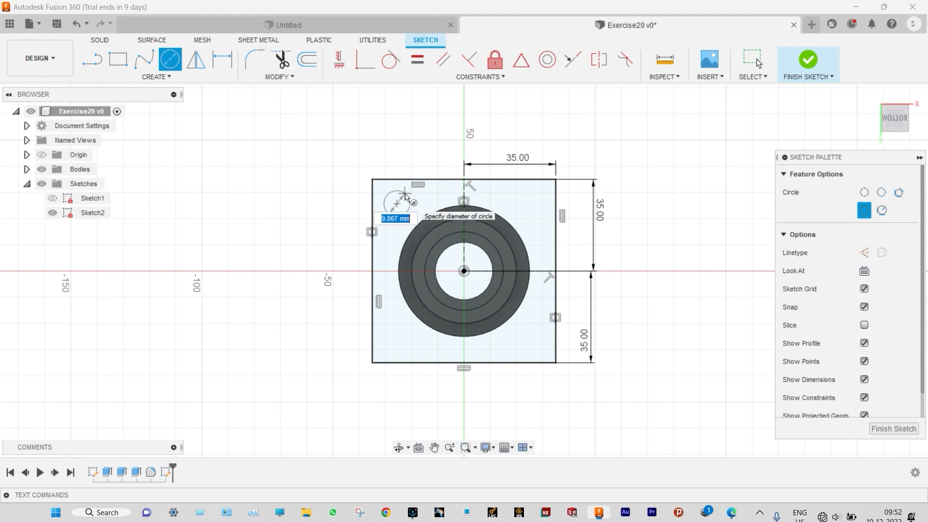
type("15")
key("Return")
key("Escape")
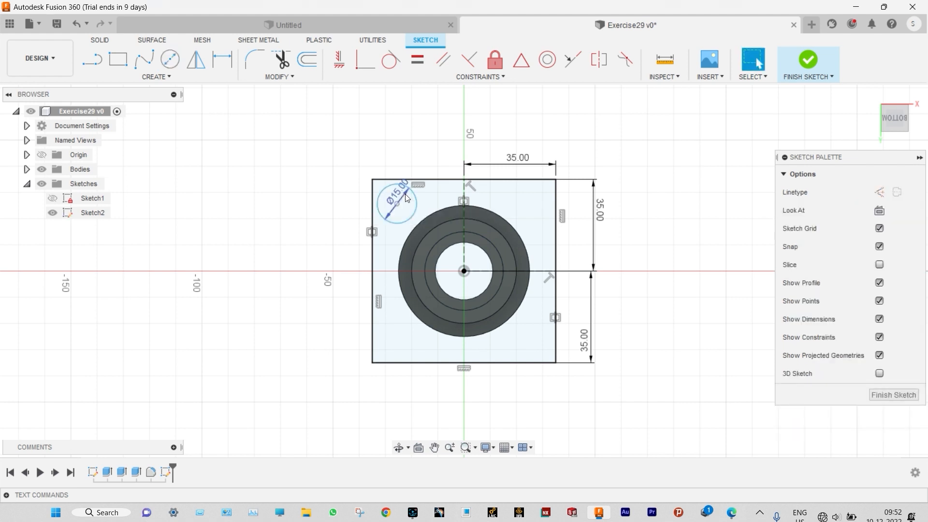
Check the corner radius in the Exercise 29 PDF drawing, then fillet the square's upper-left sketch corner with a 10 mm radius
left_click(733, 516)
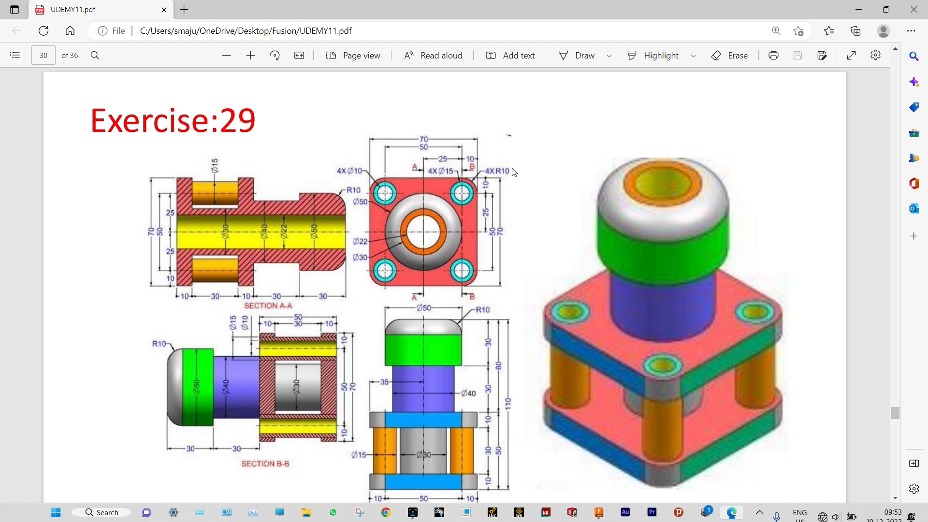
left_click(859, 10)
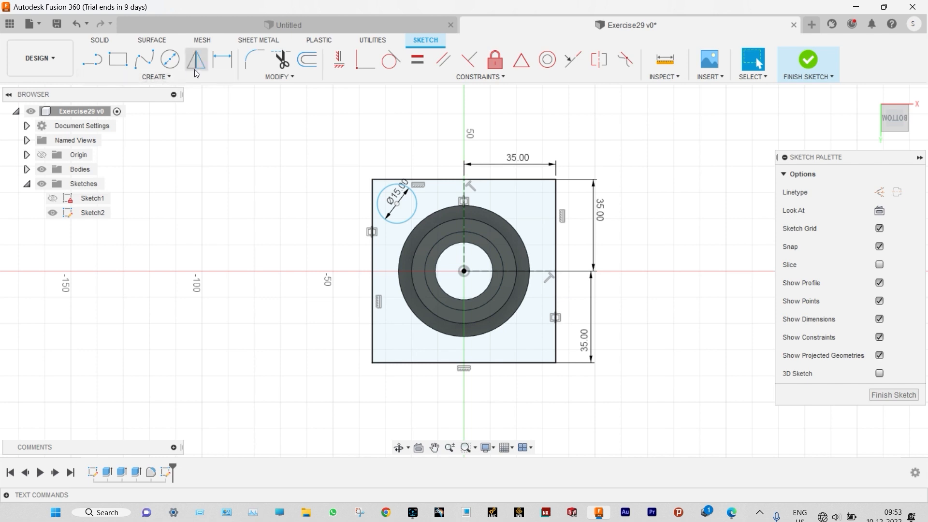
left_click(254, 60)
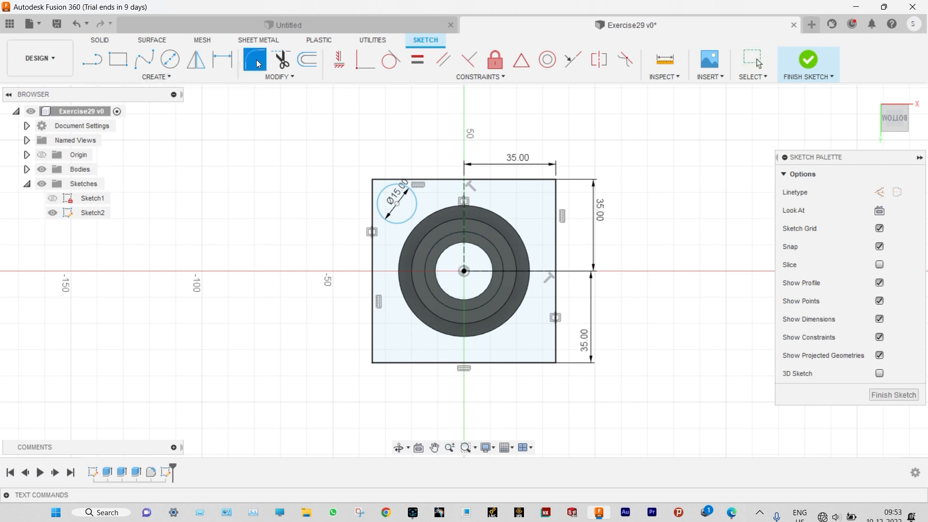
left_click(373, 185)
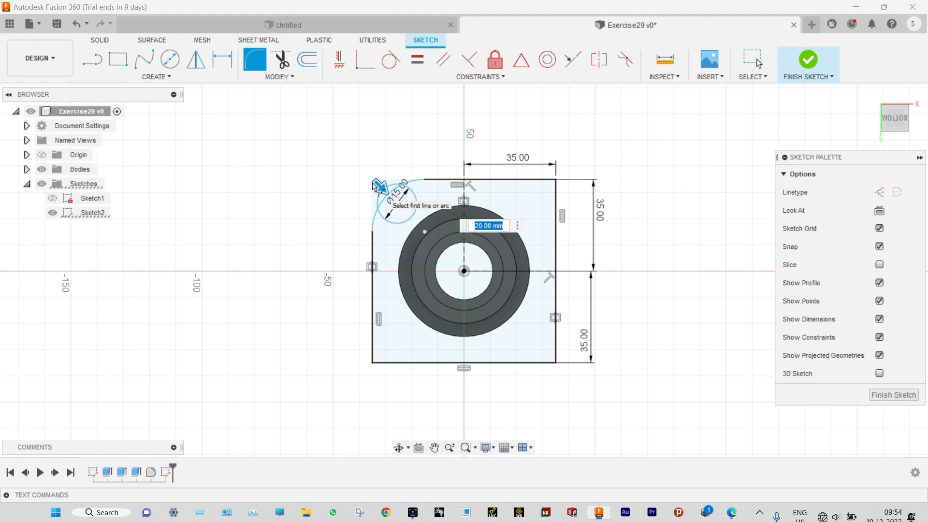
type("10")
key("Return")
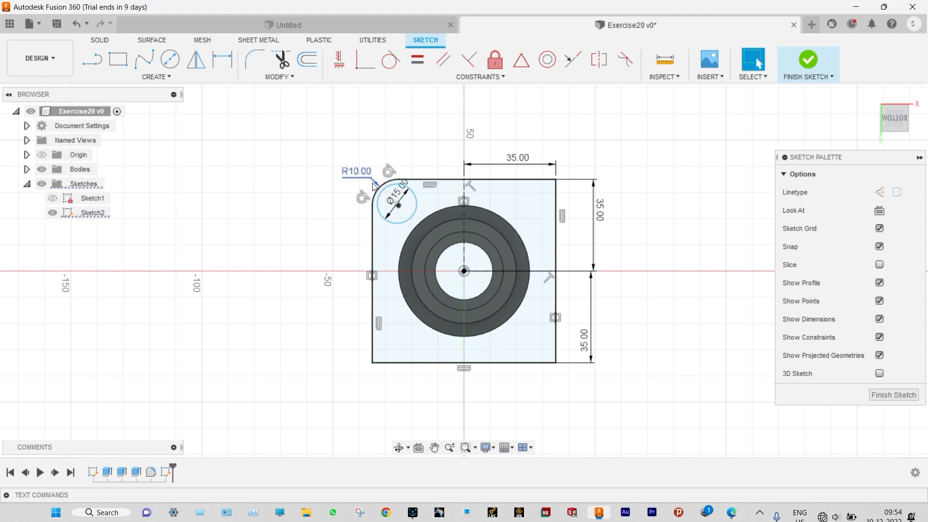
Fillet the three remaining corners of the square sketch with a 10 mm radius
left_click(255, 59)
left_click(556, 180)
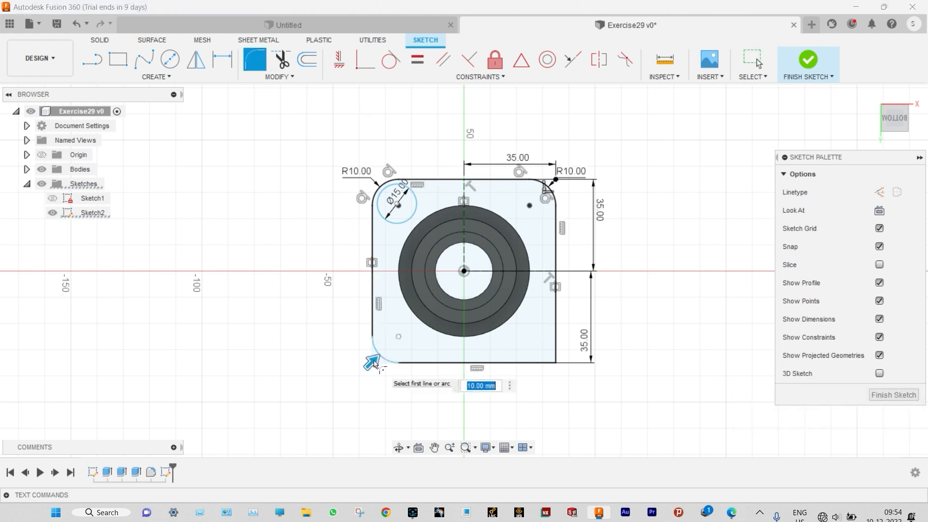
key("Return")
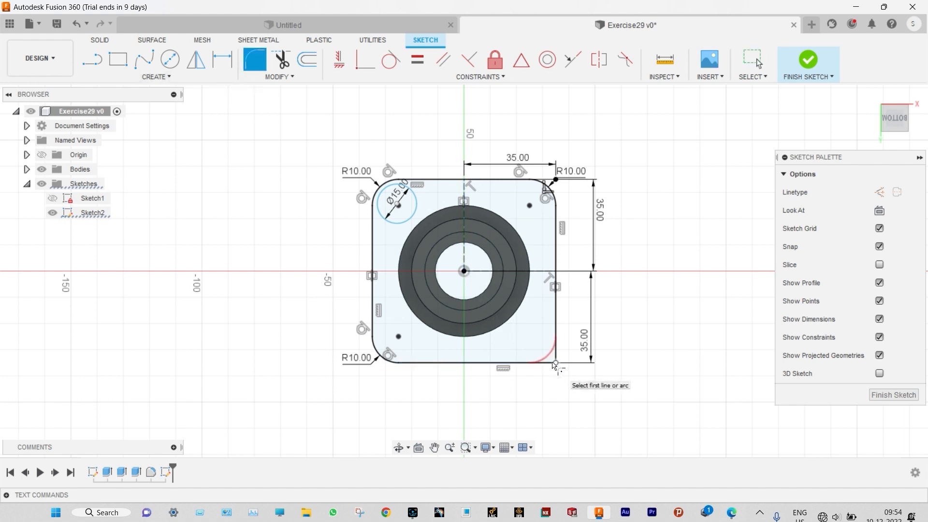
left_click(553, 362)
key("Escape")
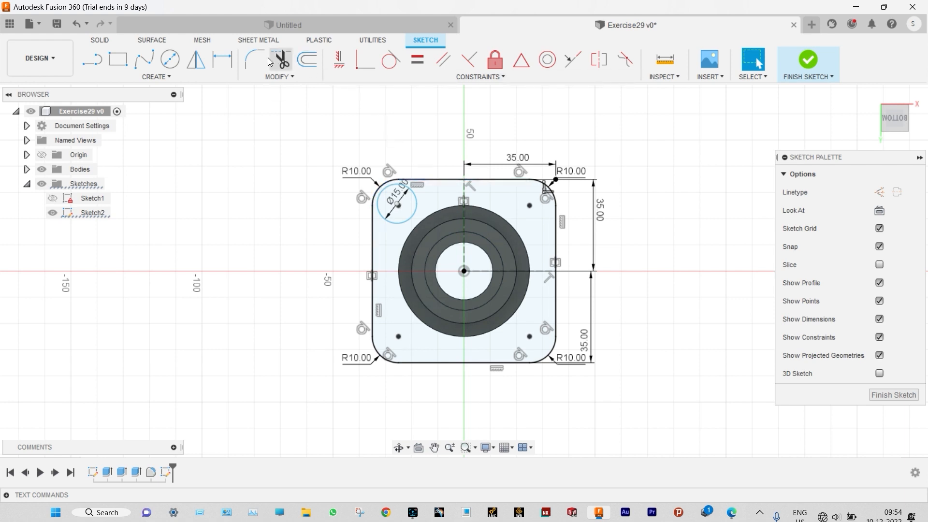
Dimension the 15 mm circle's centre 10 mm from the square's upper edge and 10 mm from its left edge
left_click(222, 59)
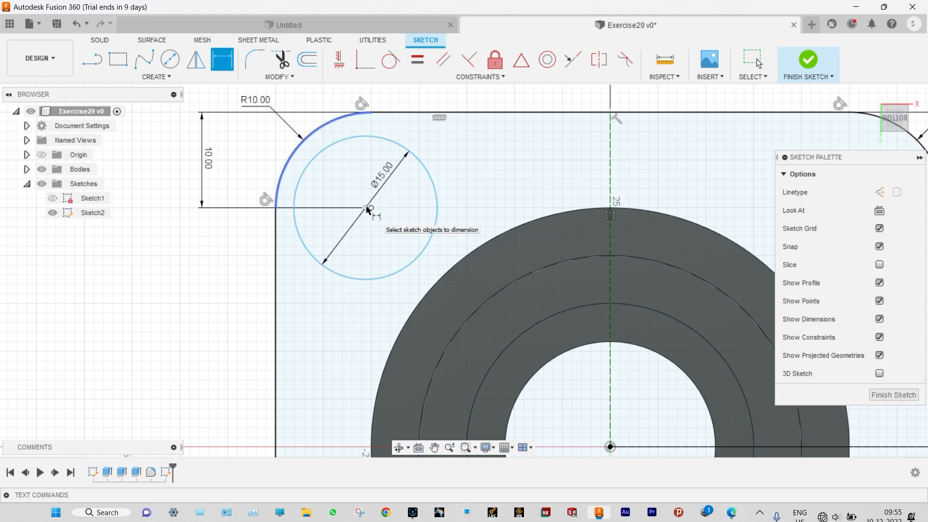
left_click(276, 237)
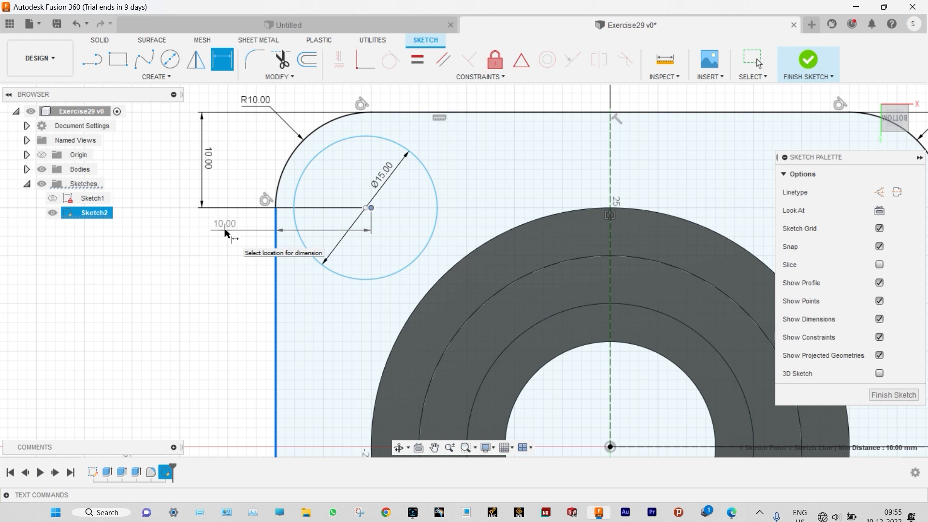
left_click(226, 233)
scroll(346, 228, "down", 3)
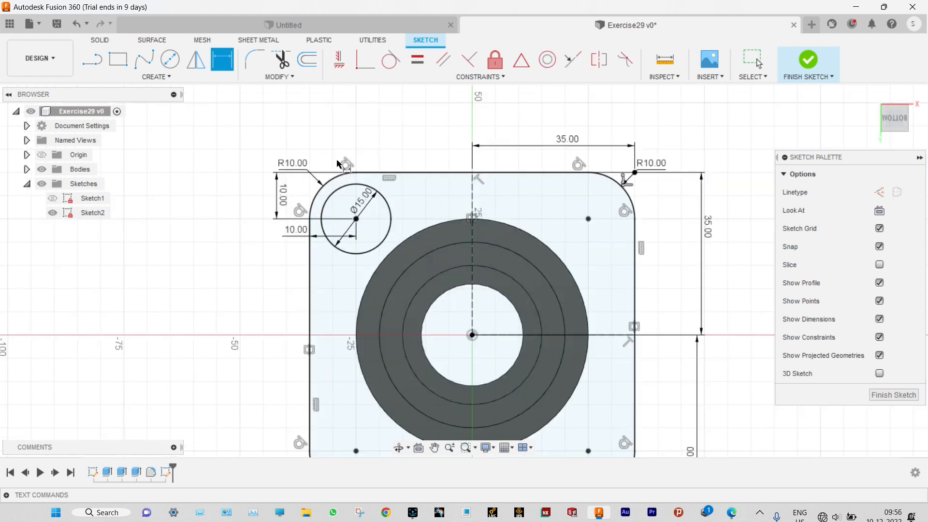
Mirror the 15 mm circle across the vertical construction line to the square's upper-right corner
left_click(196, 60)
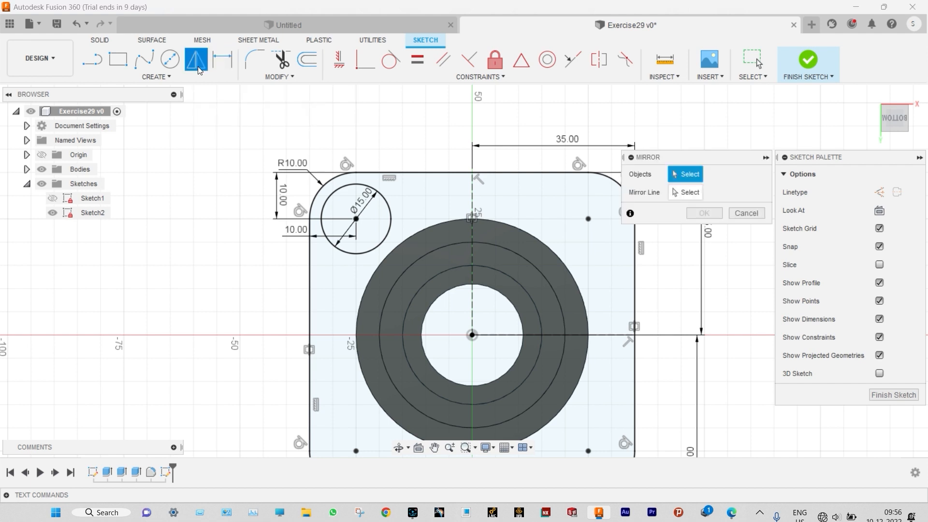
left_click(337, 197)
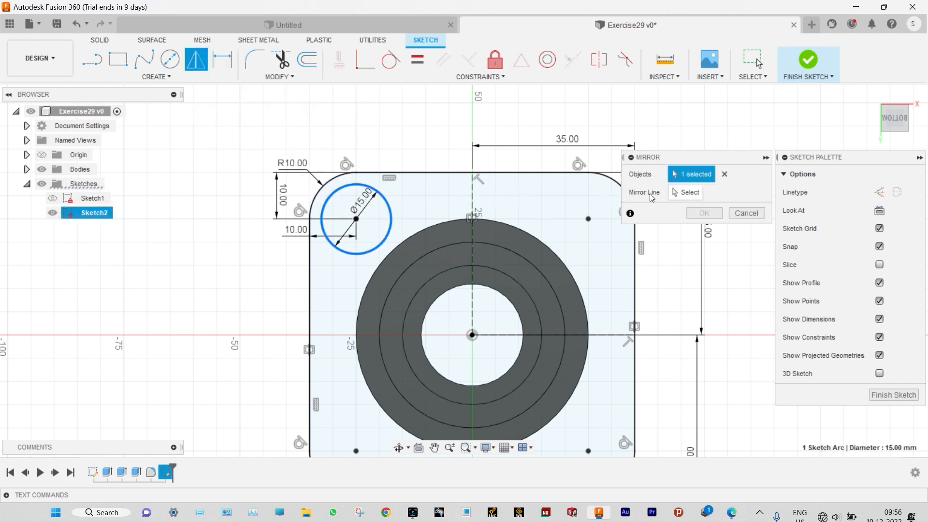
left_click(678, 192)
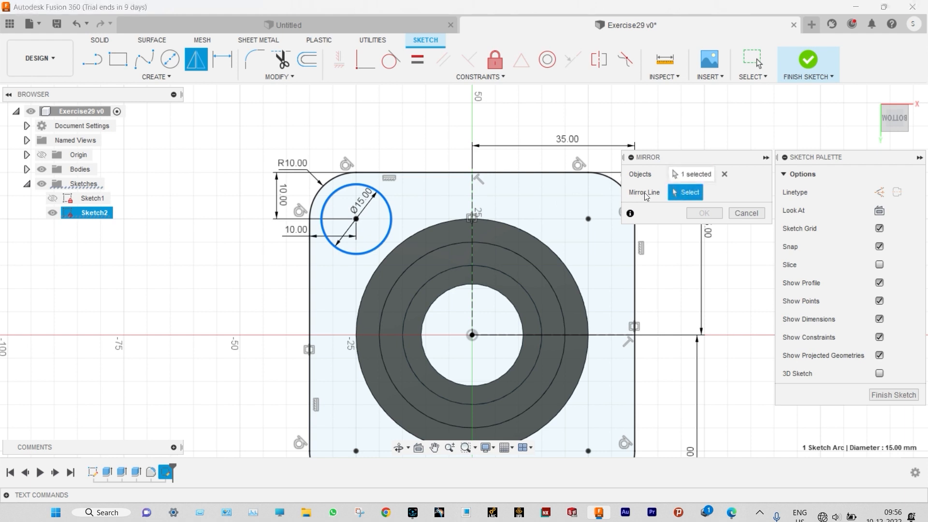
left_click(472, 202)
left_click(700, 213)
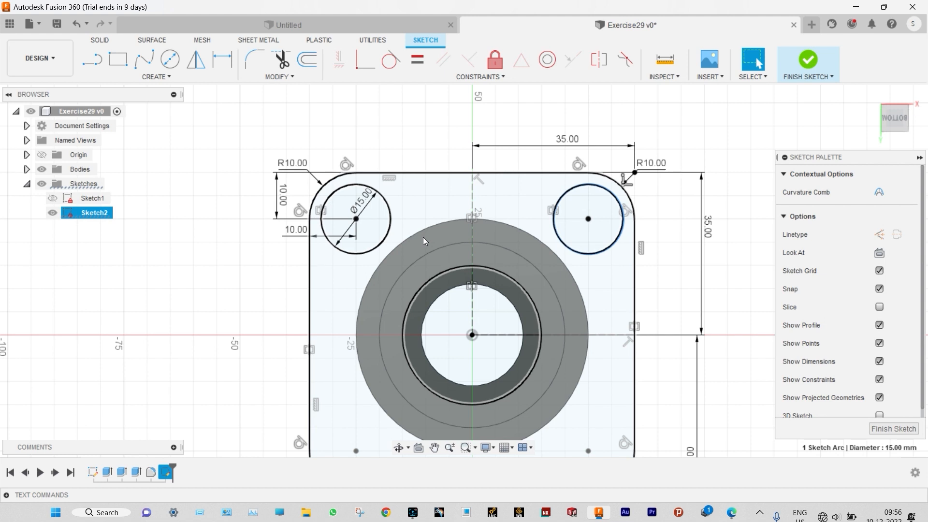
Mirror the two upper 15 mm circles across the horizontal construction line to the square's lower corners
left_click(380, 243)
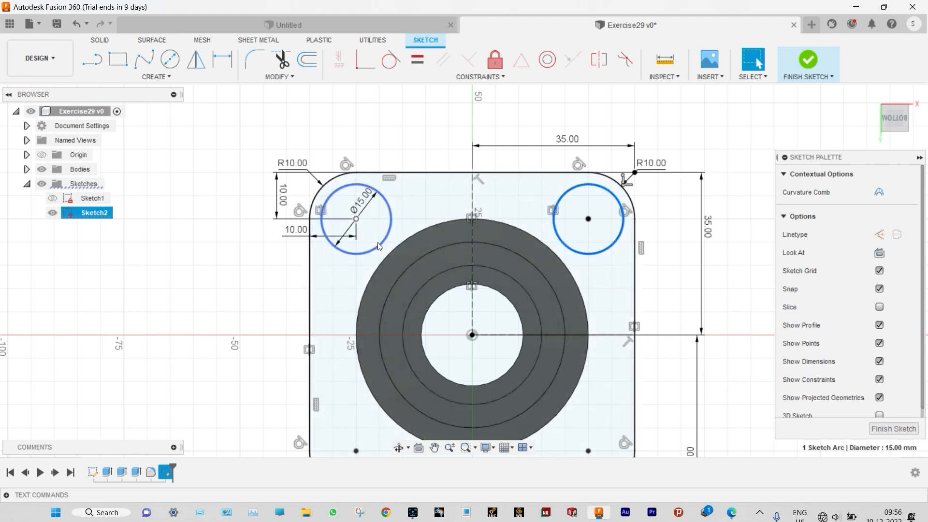
left_click(193, 65)
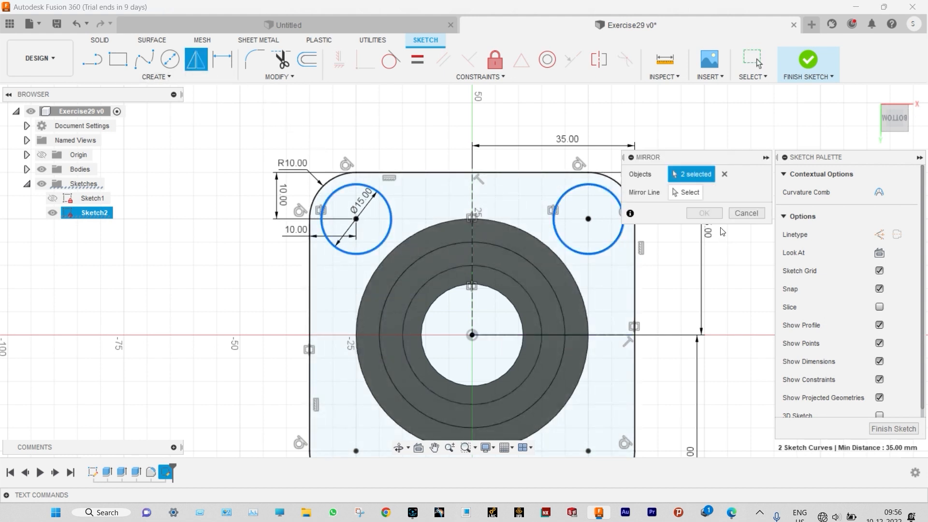
left_click(514, 334)
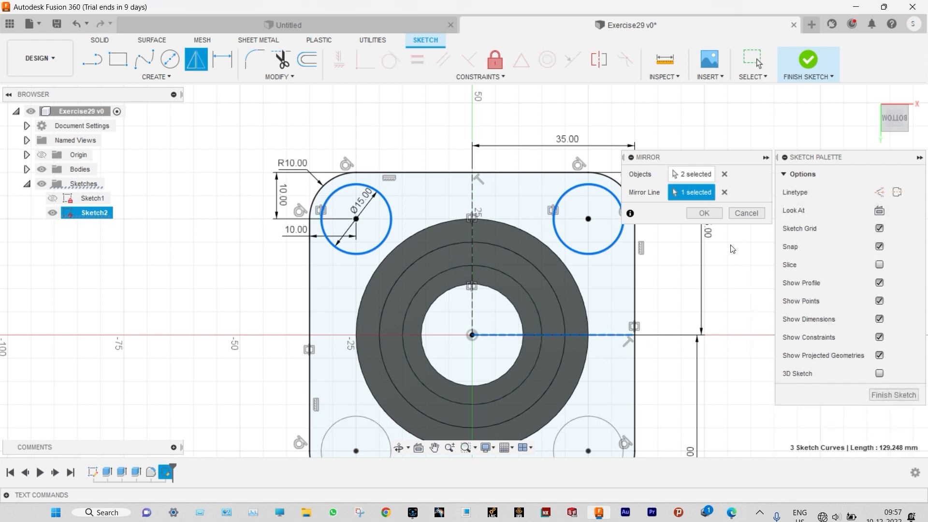
left_click(702, 214)
scroll(673, 267, "down", 3)
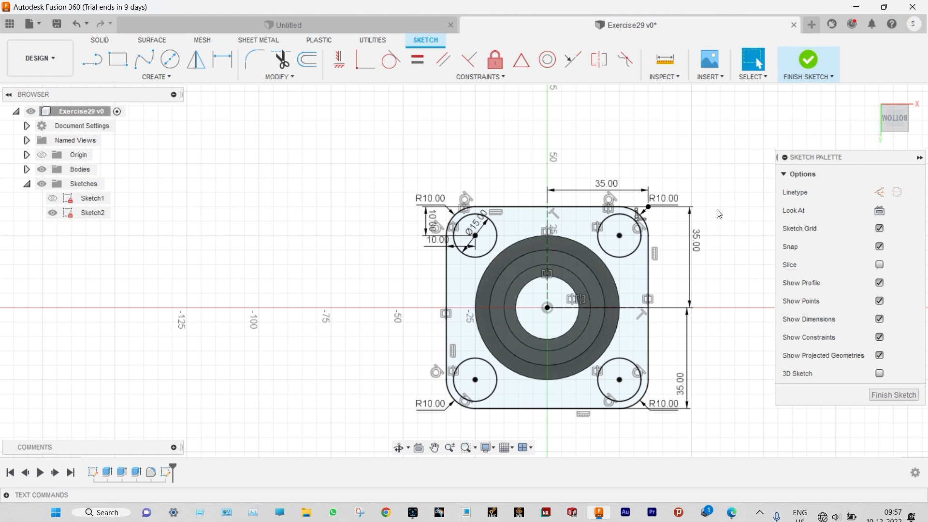
Finish the sketch and extrude the square flange profile, excluding the corner circles and centre bore, by -10 mm as a new body
left_click(810, 68)
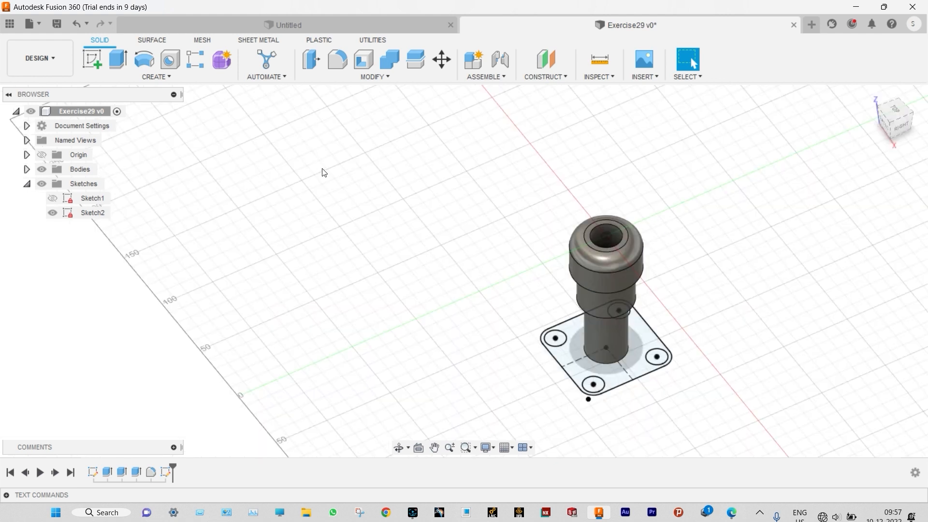
key("q")
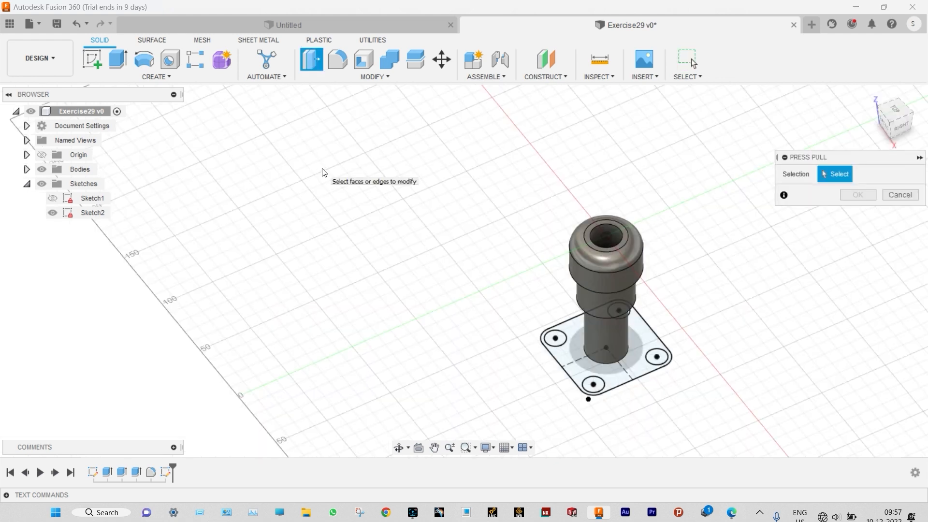
left_click(572, 364)
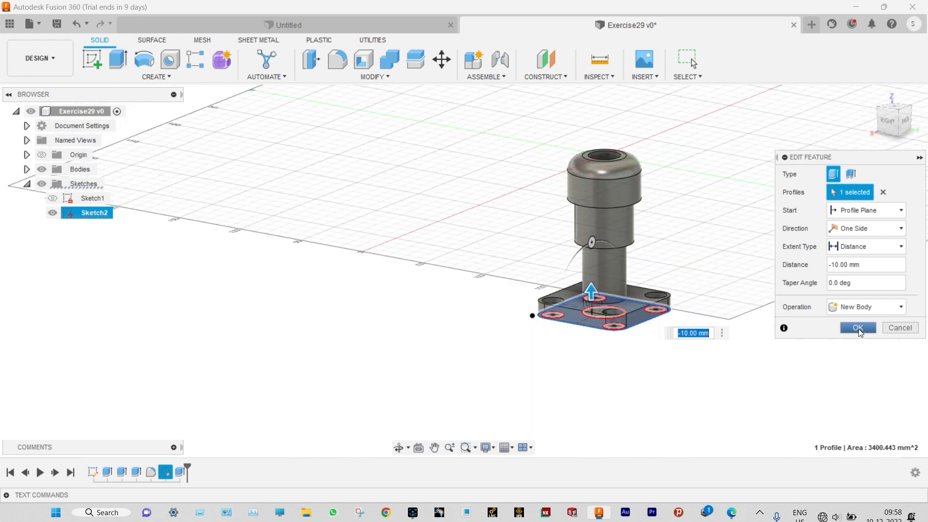
left_click(858, 329)
scroll(646, 309, "up", 5)
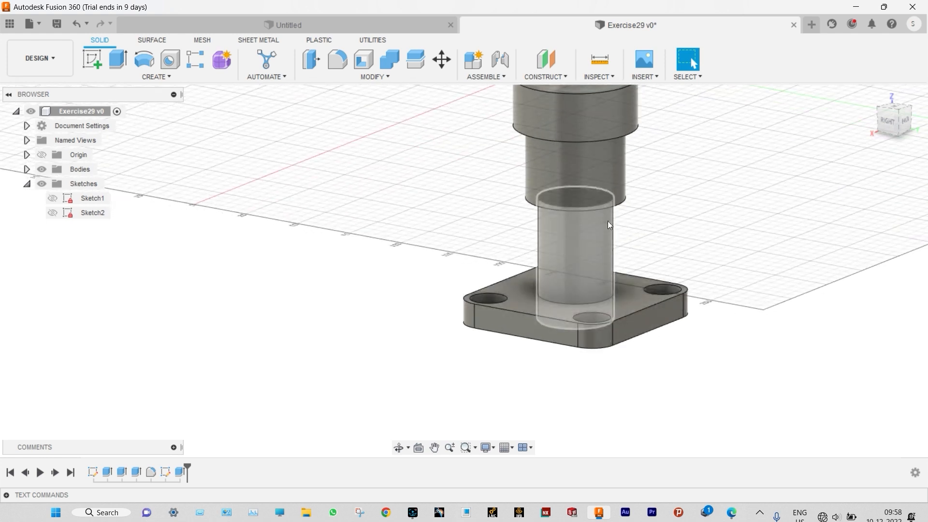
middle_click_drag(608, 210, 761, 269)
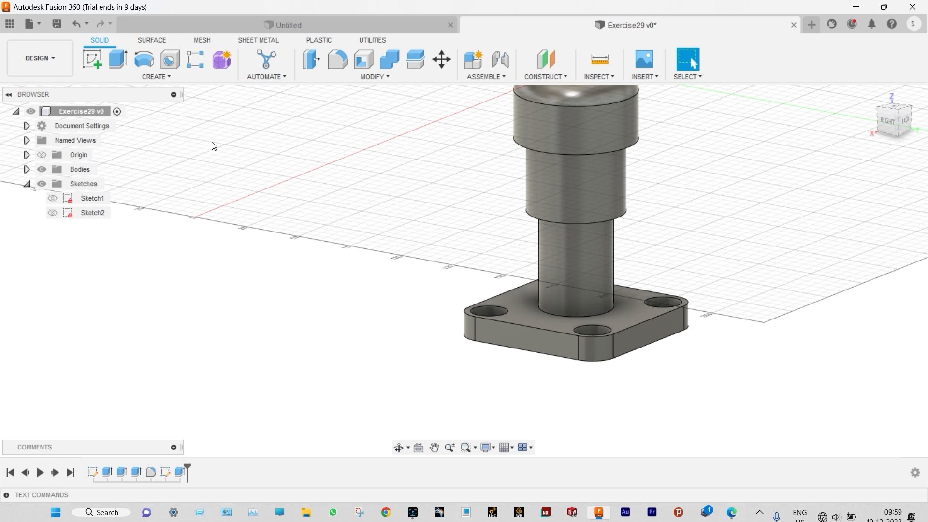
Start a rectangular pattern of the square flange body along the vertical Z axis
left_click(148, 76)
mouse_move(134, 344)
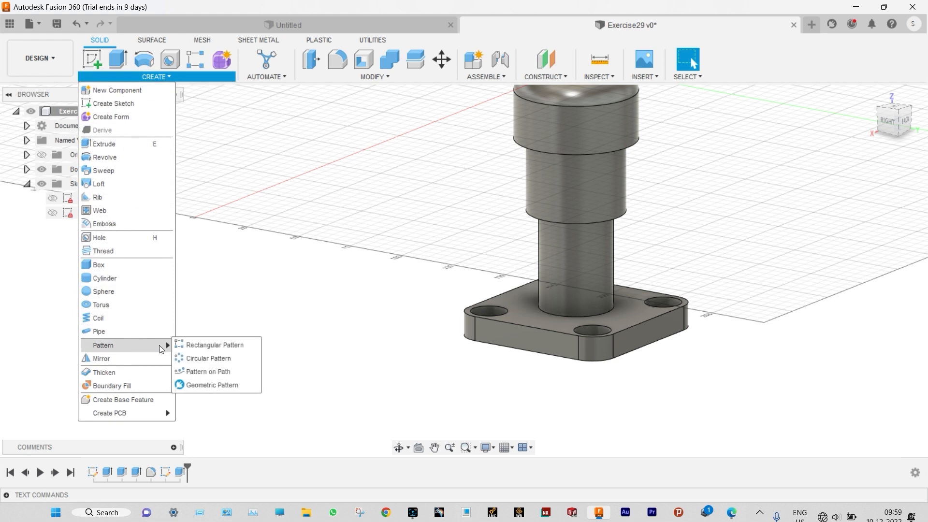
left_click(203, 346)
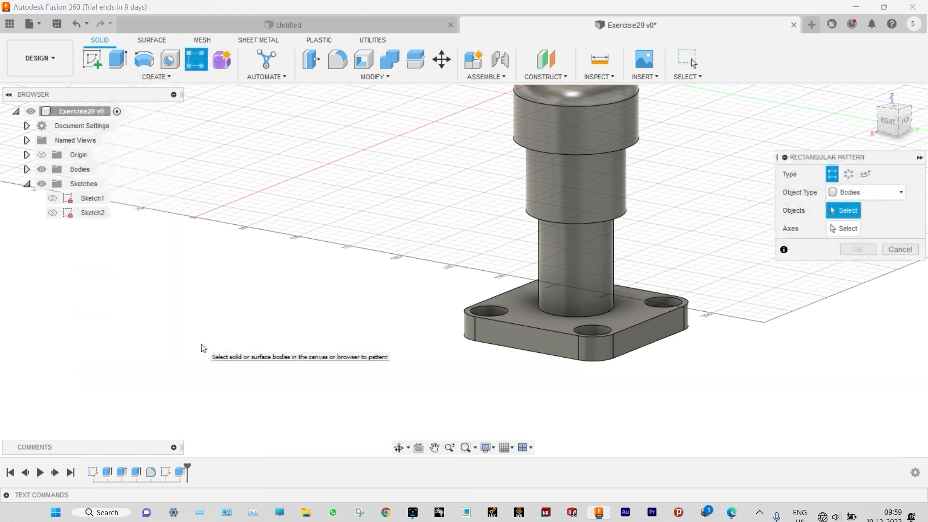
left_click(644, 334)
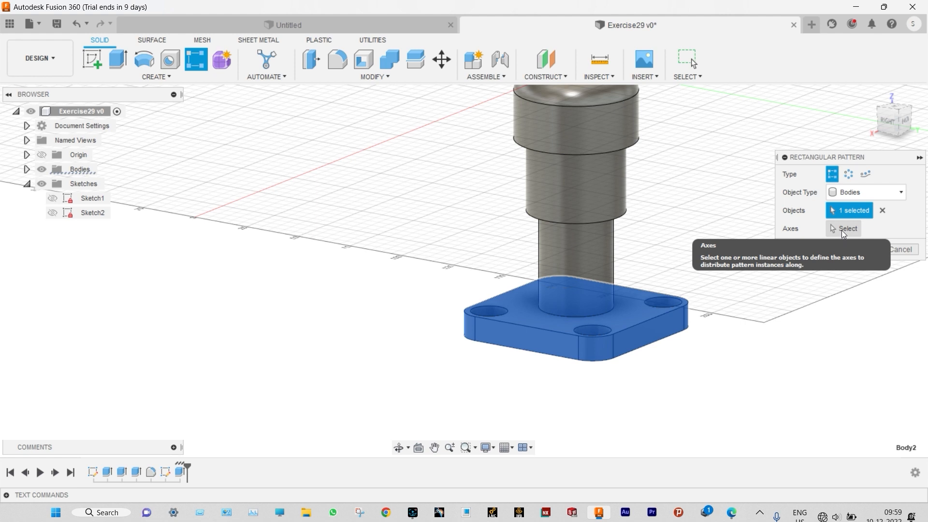
left_click(843, 229)
scroll(600, 160, "down", 3)
left_click(585, 91)
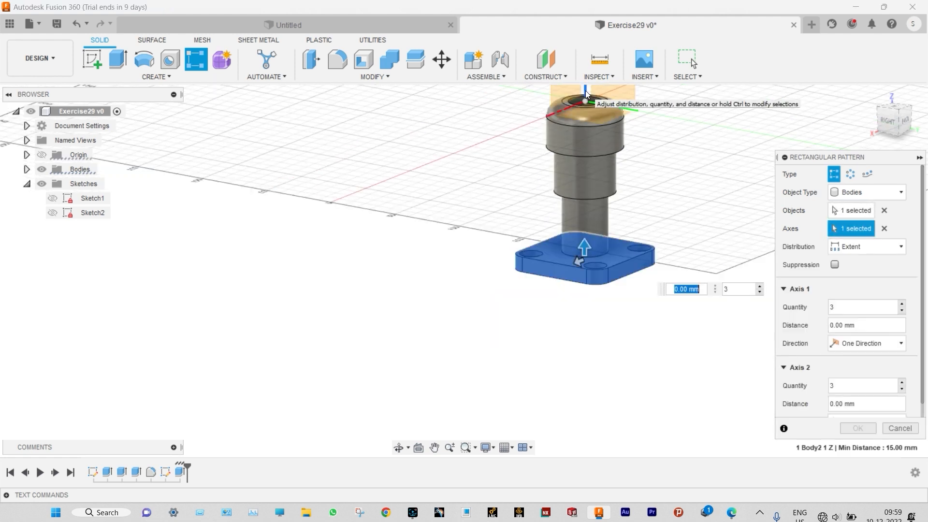
Set the flange pattern to 2 instances over a distance of 40 mm upward and create it
left_click(760, 291)
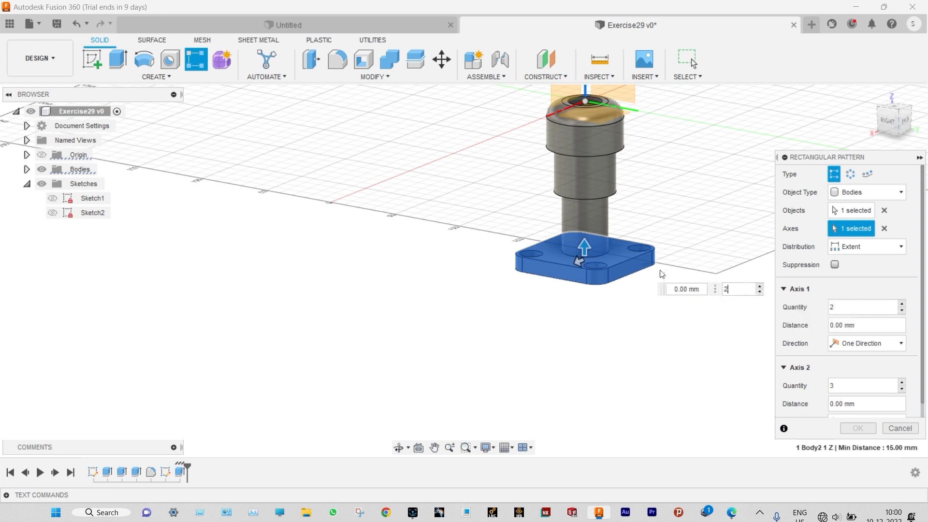
left_click_drag(584, 251, 575, 186)
scroll(576, 187, "up", 2)
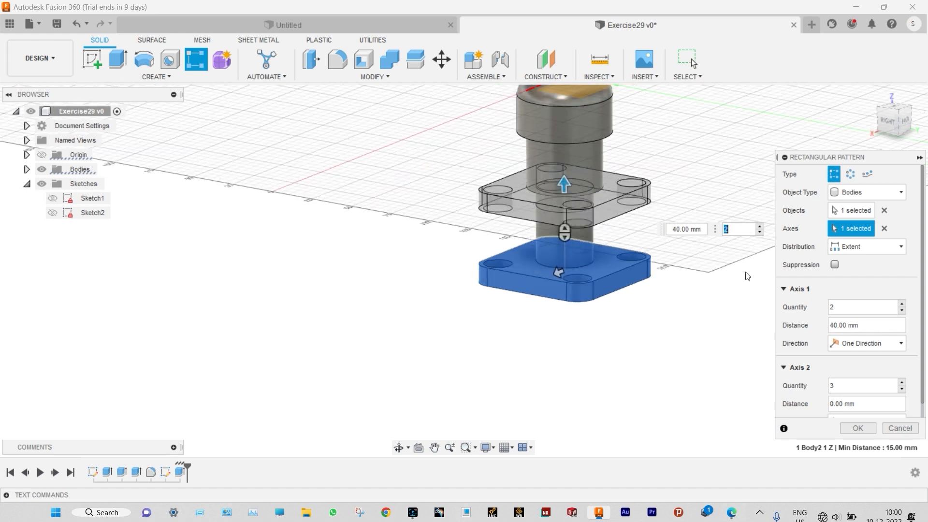
left_click(892, 121)
left_click(858, 428)
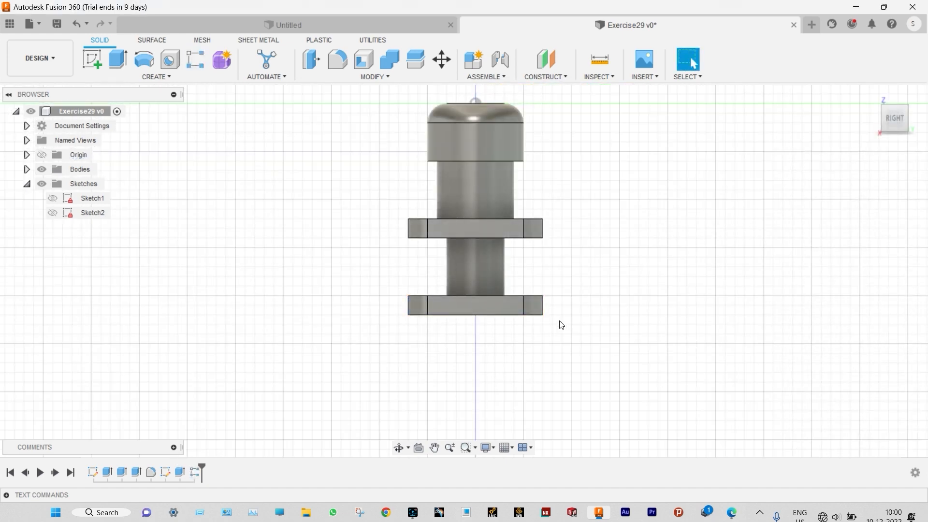
Sketch two concentric circles, about 28 mm and 21 mm in diameter, around the upper-left hole on the upper flange's top face
mouse_move(562, 324)
middle_mouse_down("shift")
mouse_move(591, 247)
mouse_move(555, 352)
mouse_move(547, 321)
middle_mouse_up("shift")
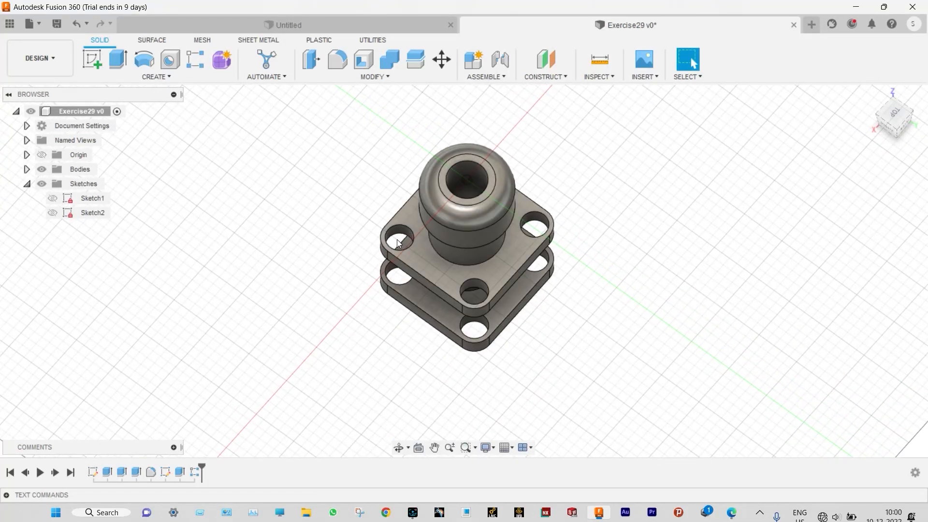
scroll(398, 243, "up", 2)
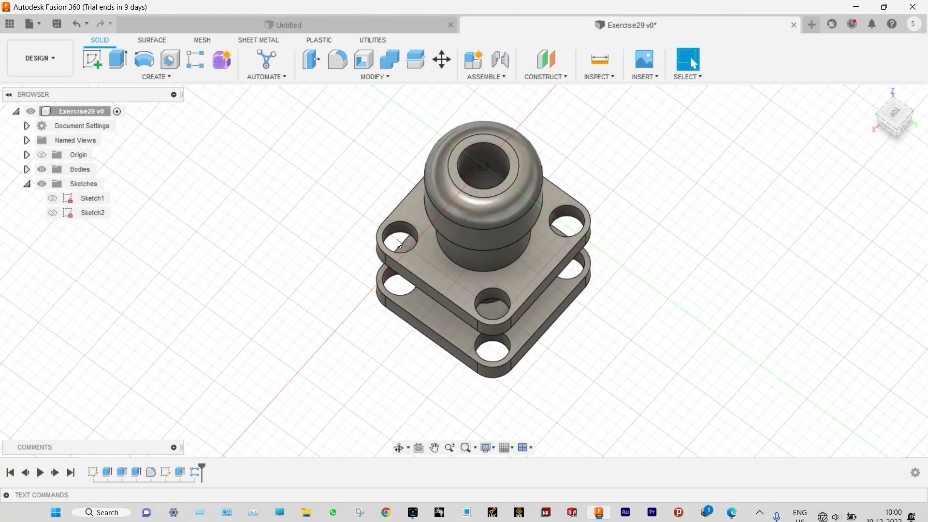
left_click(407, 213)
left_click(91, 59)
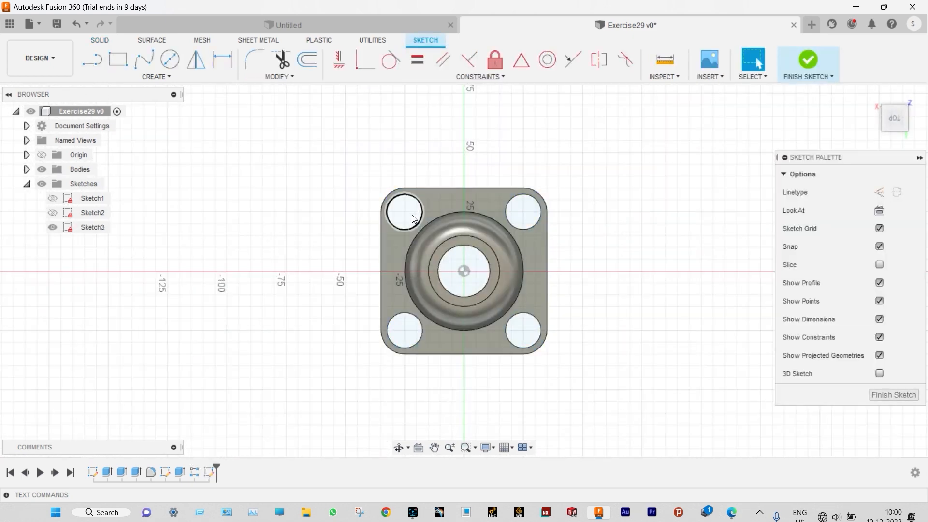
left_click(169, 66)
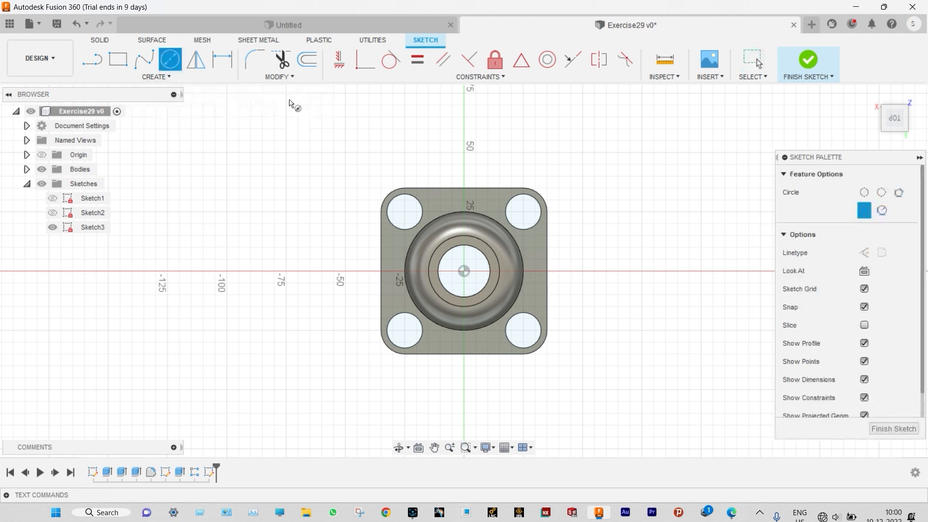
left_click(405, 212)
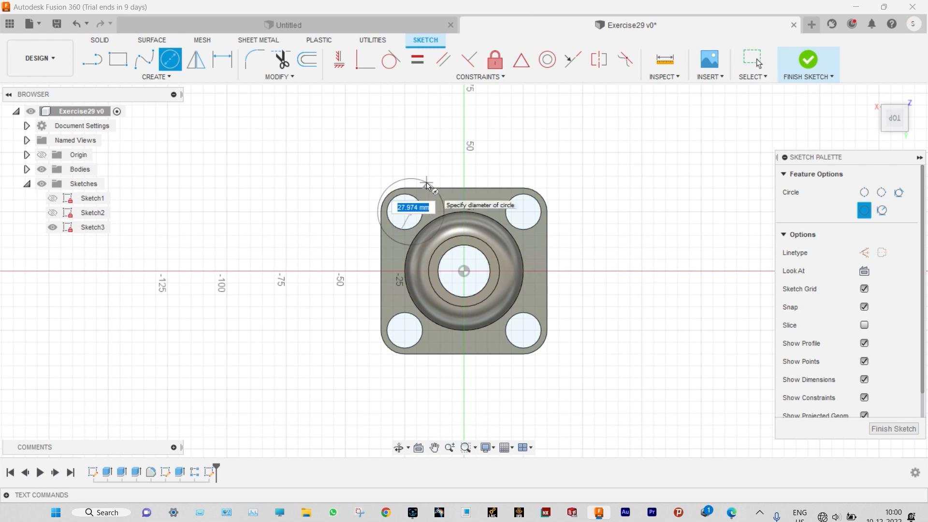
left_click(427, 182)
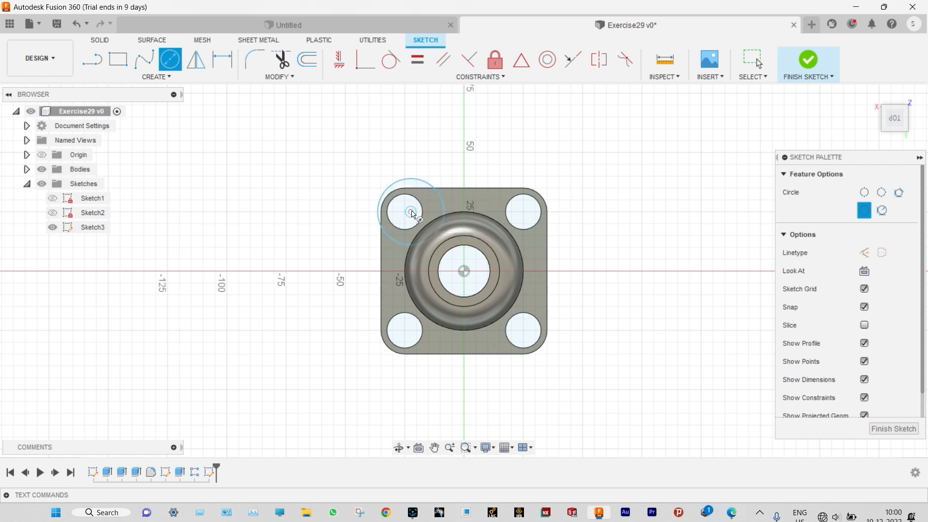
left_click(411, 211)
left_click(428, 195)
Dimension the inner circle's diameter at 10 mm and the outer circle's diameter at 15 mm
left_click(222, 59)
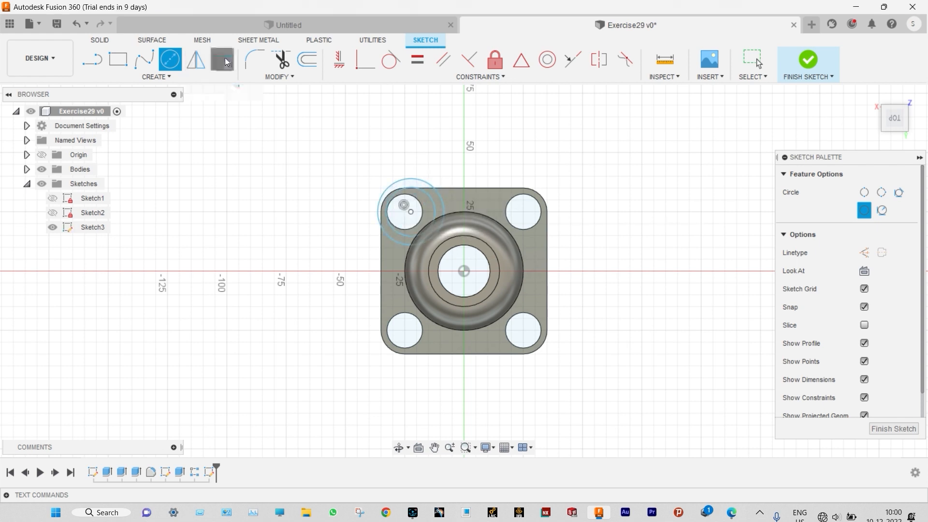
left_click(428, 195)
left_click(444, 154)
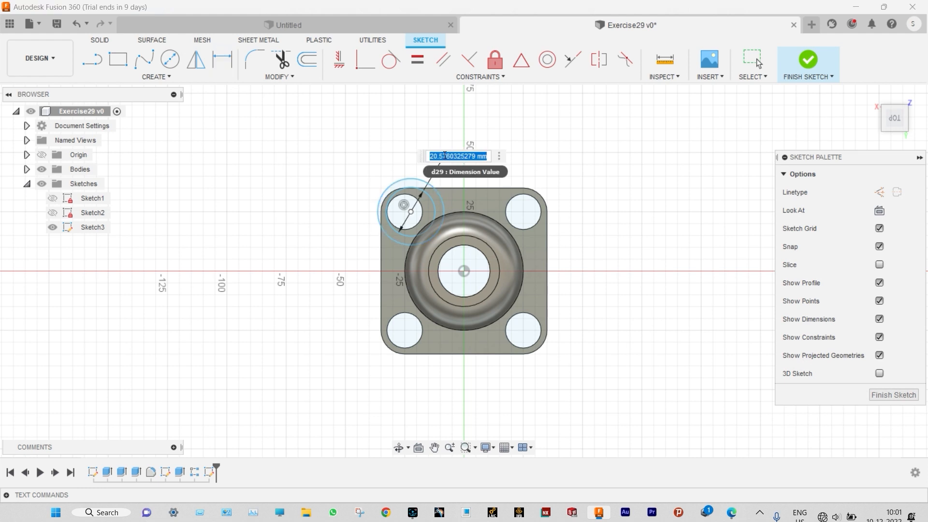
type("10")
key("Return")
left_click(440, 198)
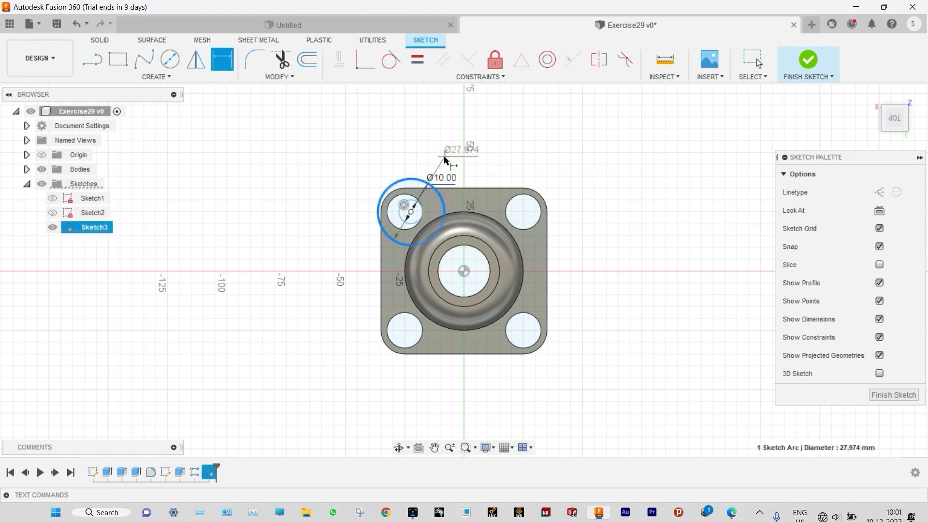
left_click(445, 157)
type("15")
key("Return")
scroll(411, 201, "up", 5)
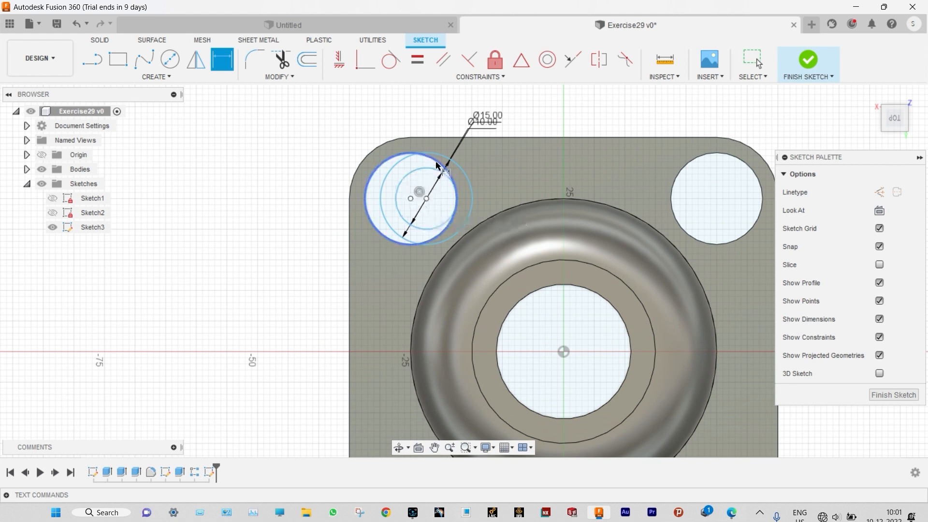
key("Escape")
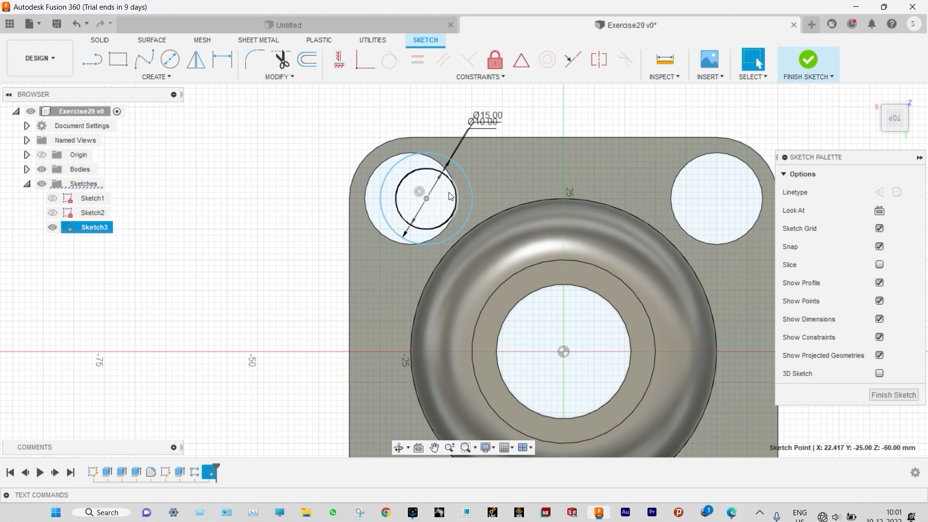
Constrain the centre of the two concentric circles coincident with the centre of the flange's upper-left hole
left_click(411, 199)
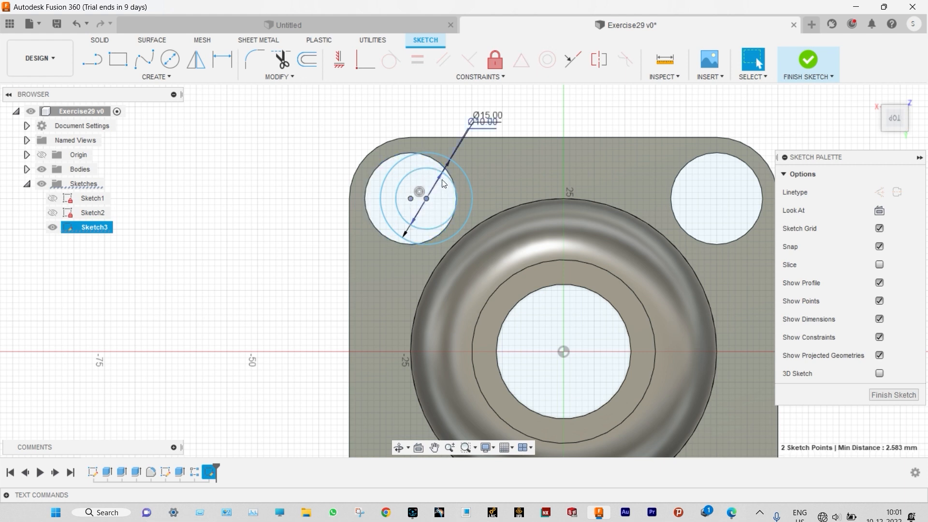
left_click(364, 71)
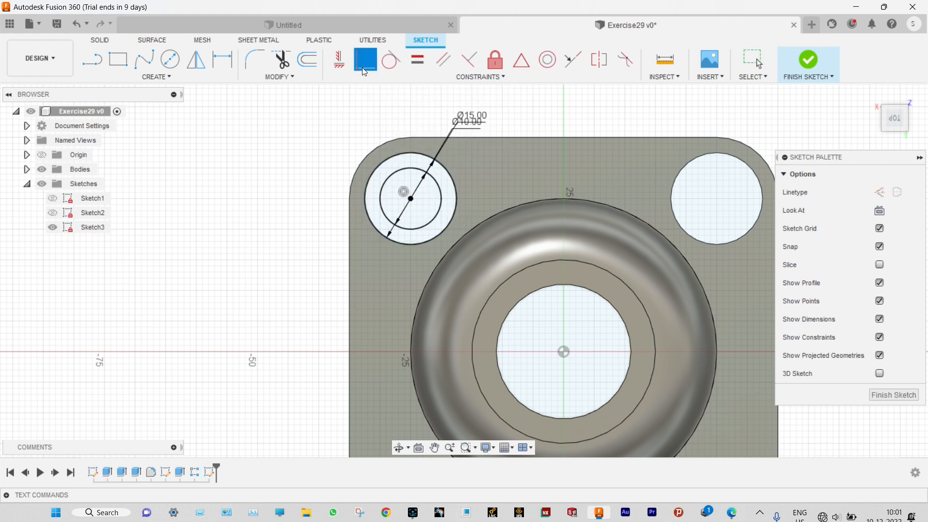
scroll(518, 188, "down", 1)
scroll(517, 189, "down", 1)
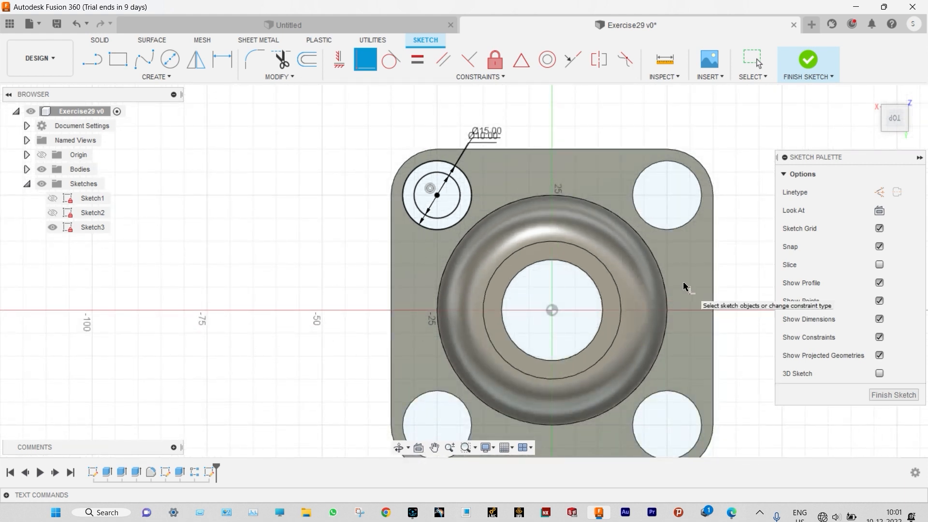
scroll(684, 286, "down", 1)
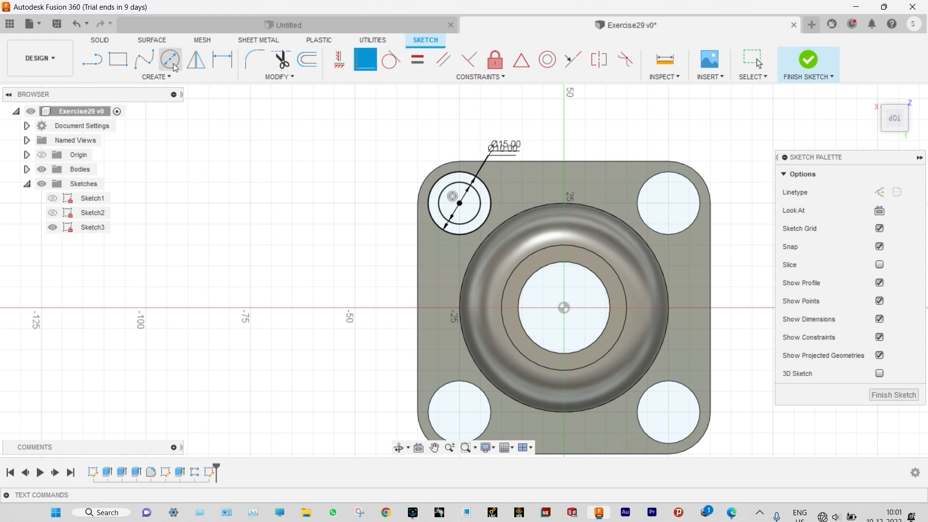
Draw a vertical and a horizontal line, each about 35 mm long, from the sketch origin to the flange's edges
left_click(565, 163)
key("l")
left_click(564, 307)
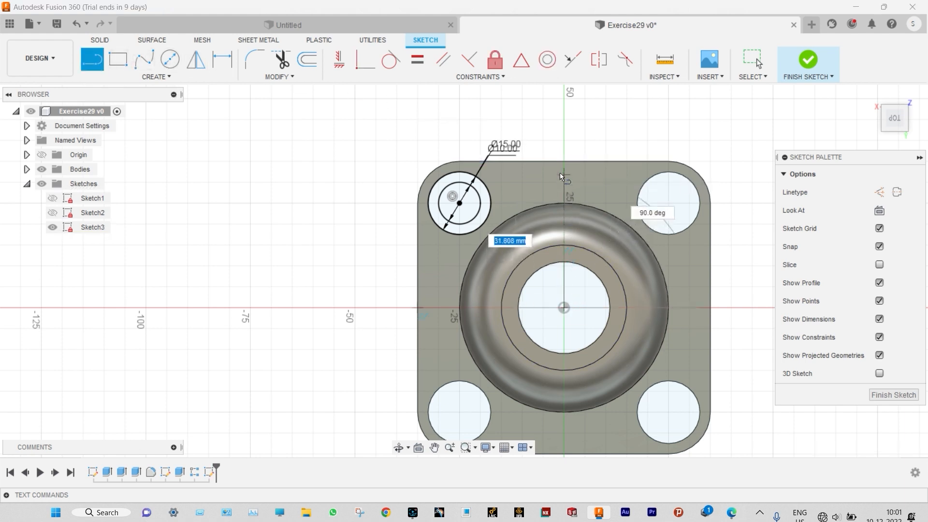
left_click(564, 163)
left_click(564, 307)
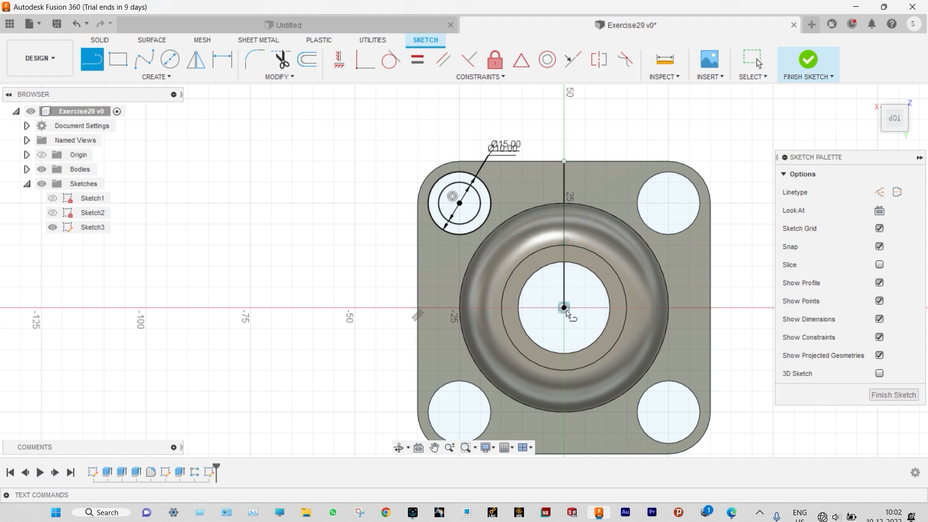
left_click(710, 308)
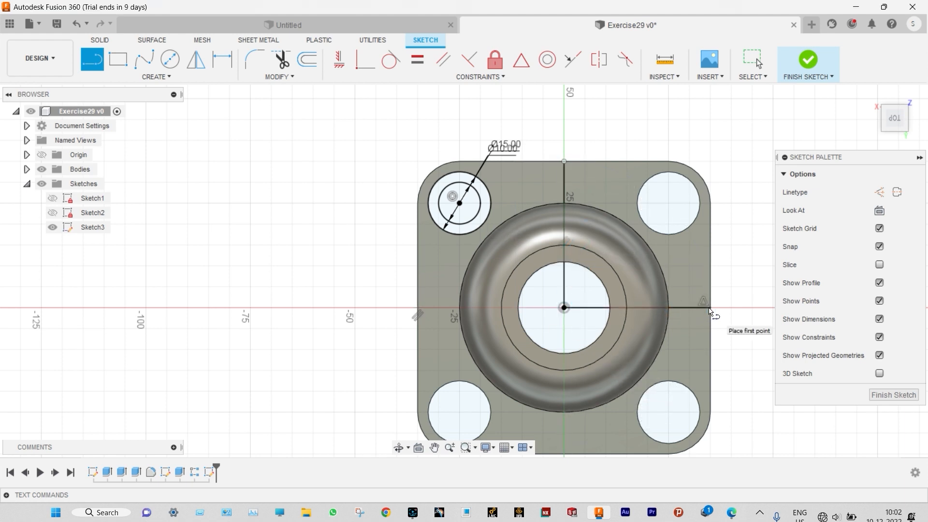
key("Escape")
Convert the horizontal and vertical centre lines to construction lines
left_click(653, 308)
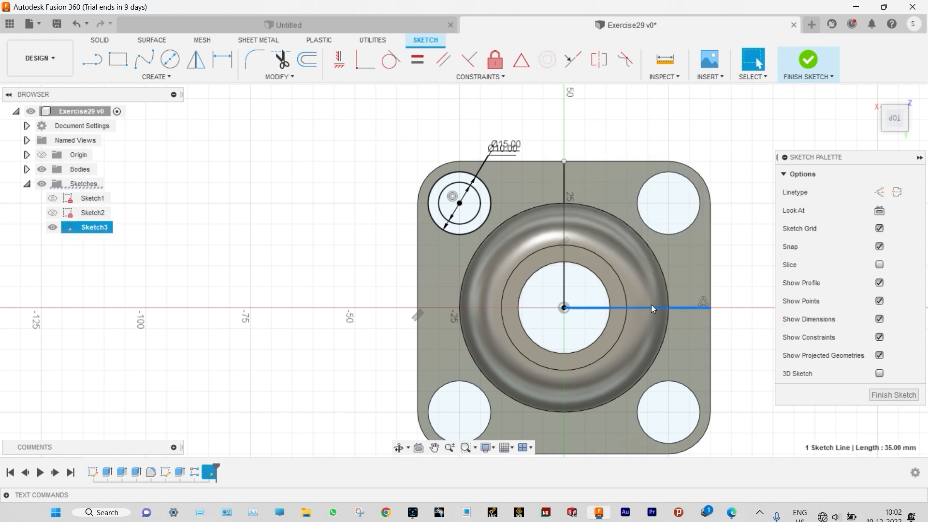
left_click(565, 283, "shift")
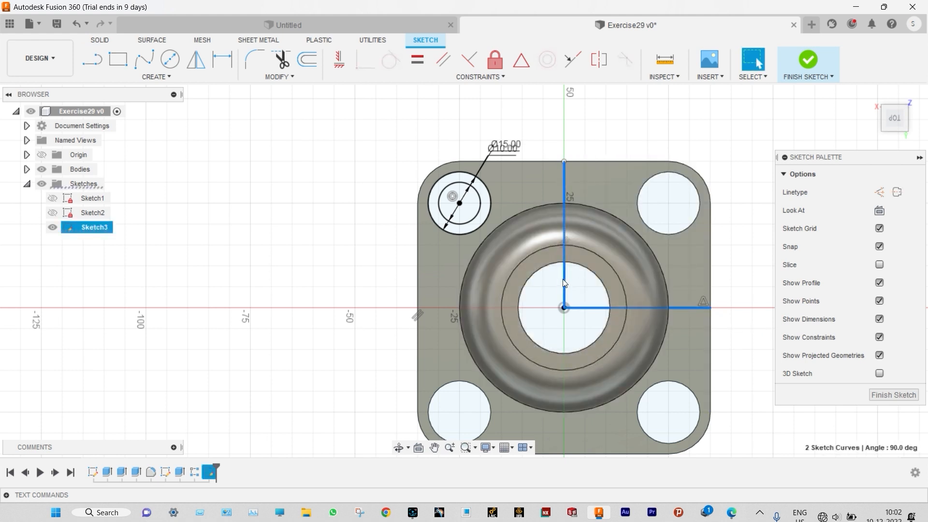
key("x")
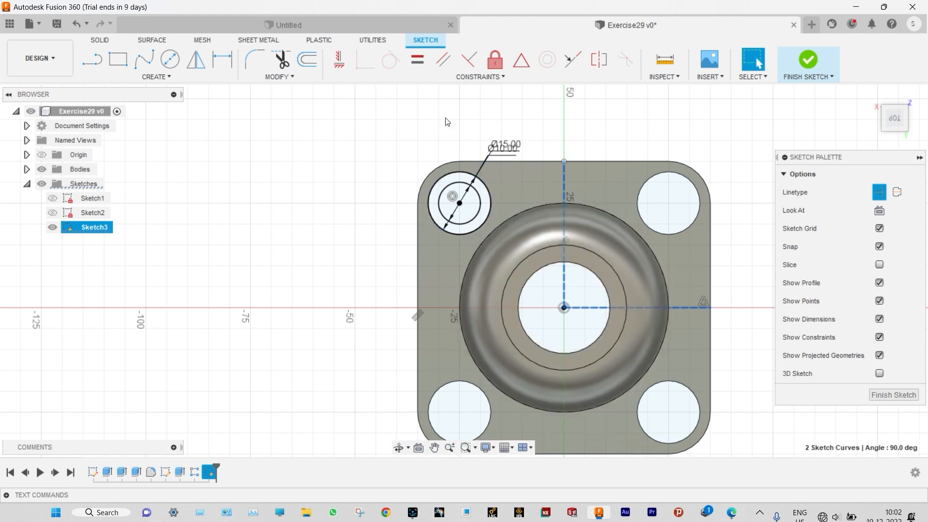
Mirror the 10 mm and 15 mm circles across the vertical construction line onto the upper-right hole
left_click(196, 60)
left_click(358, 138)
left_click(475, 187)
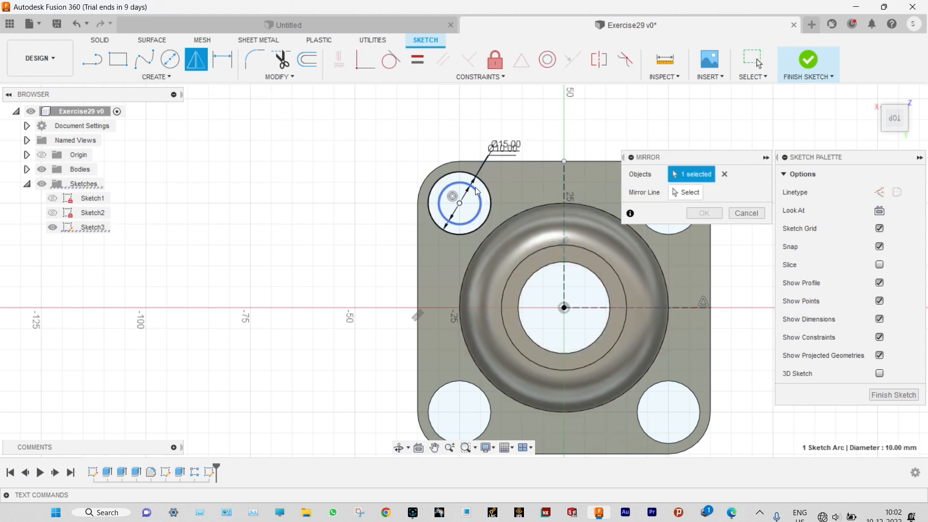
left_click(482, 186)
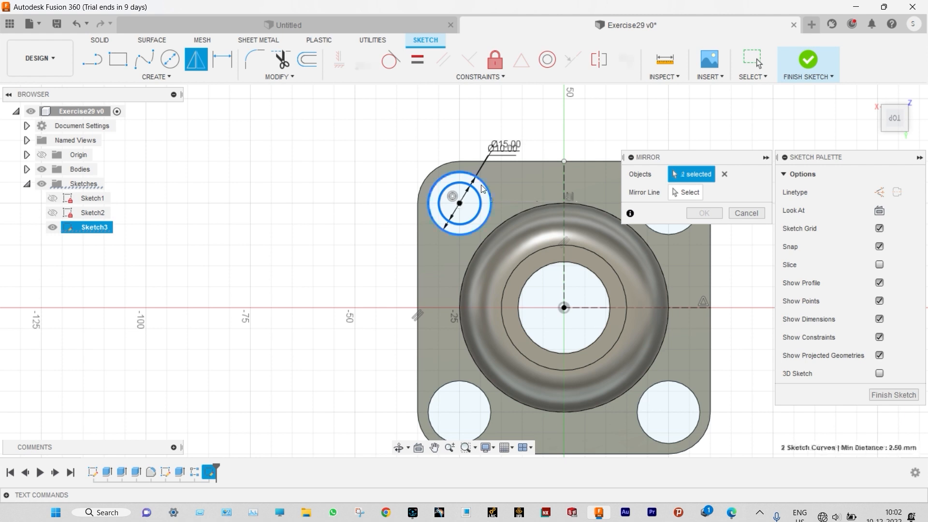
left_click(686, 192)
left_click(564, 185)
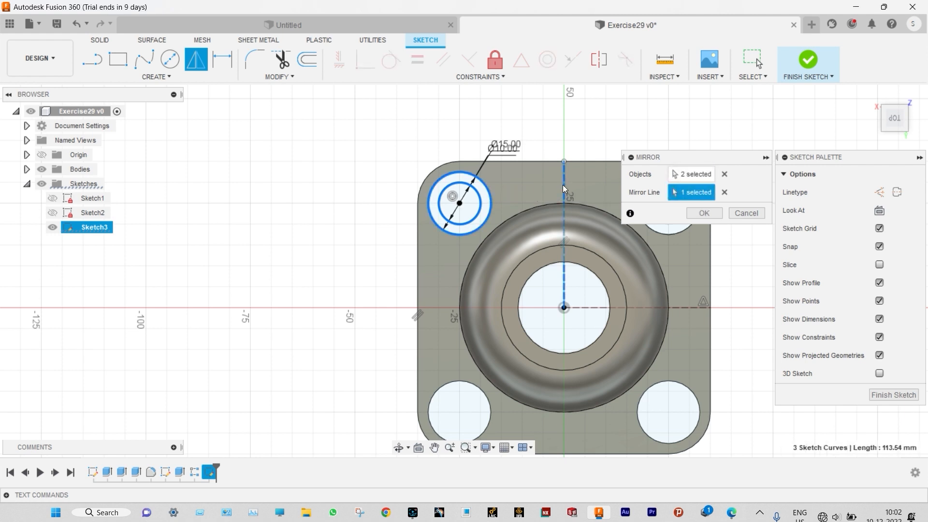
left_click(692, 212)
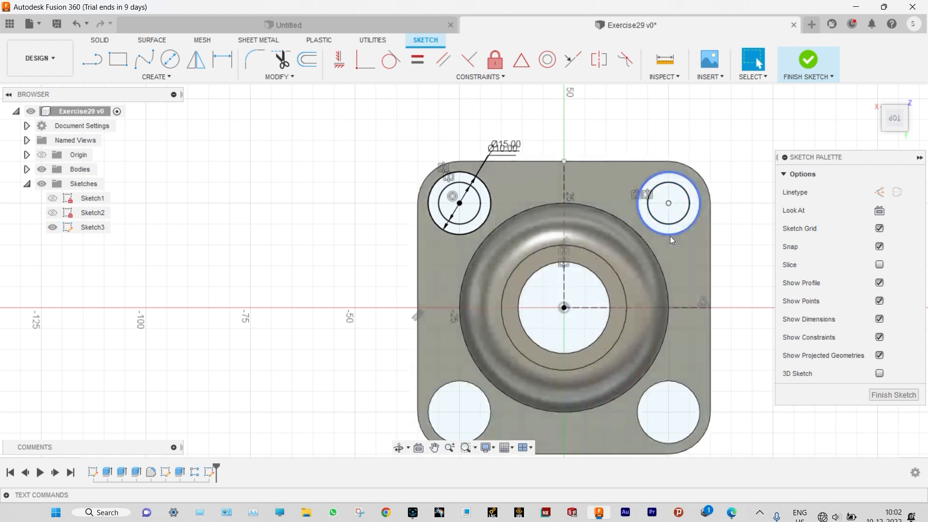
Mirror all four upper circles across the horizontal construction line onto the lower two holes and finish the sketch
left_click(670, 236)
left_click(668, 224, "shift")
left_click(477, 227, "shift")
left_click(472, 220, "shift")
left_click(196, 60)
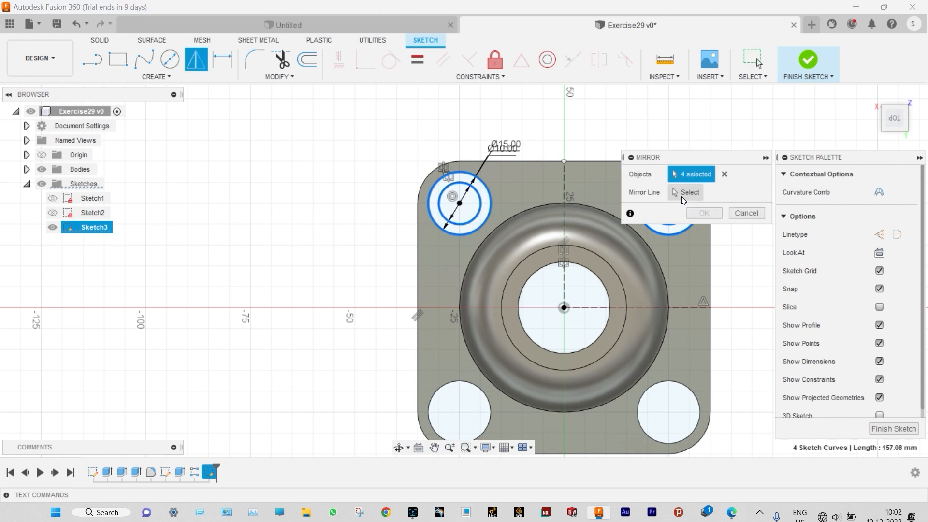
left_click(682, 194)
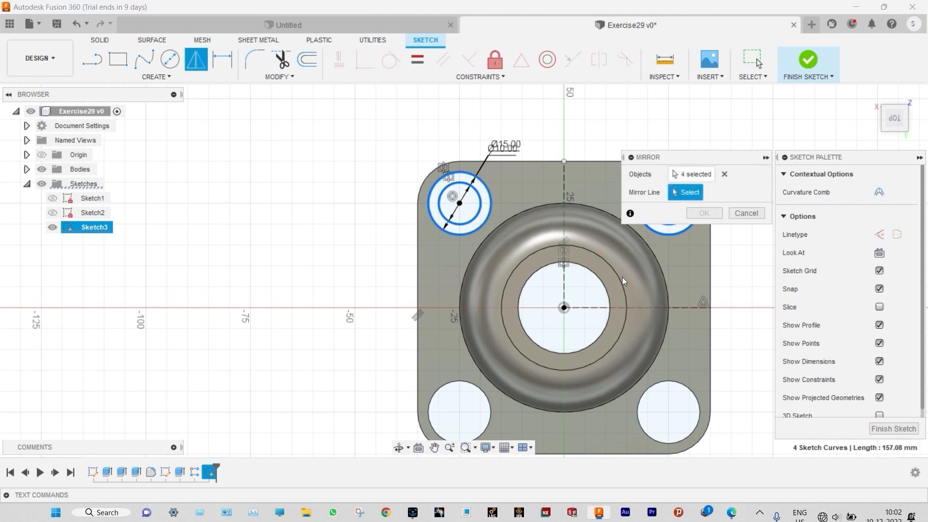
left_click(605, 307)
left_click(704, 213)
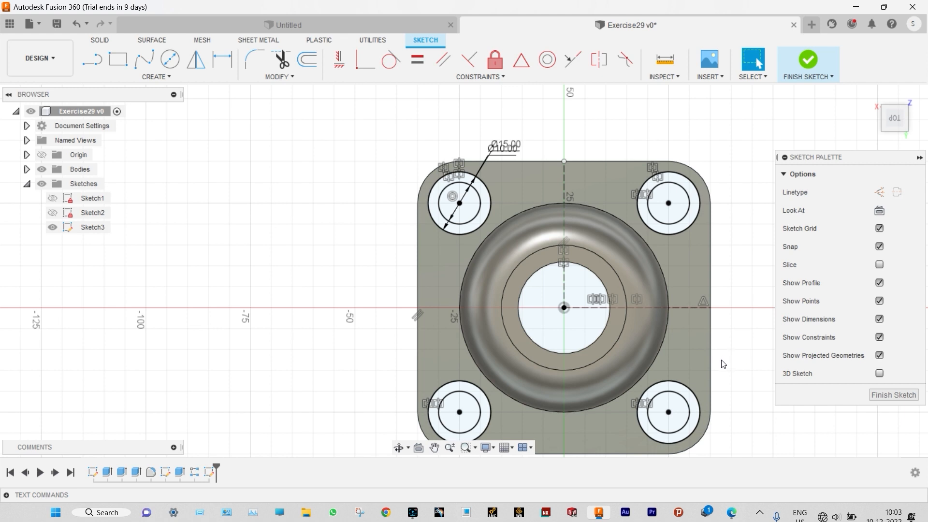
scroll(724, 364, "down", 2)
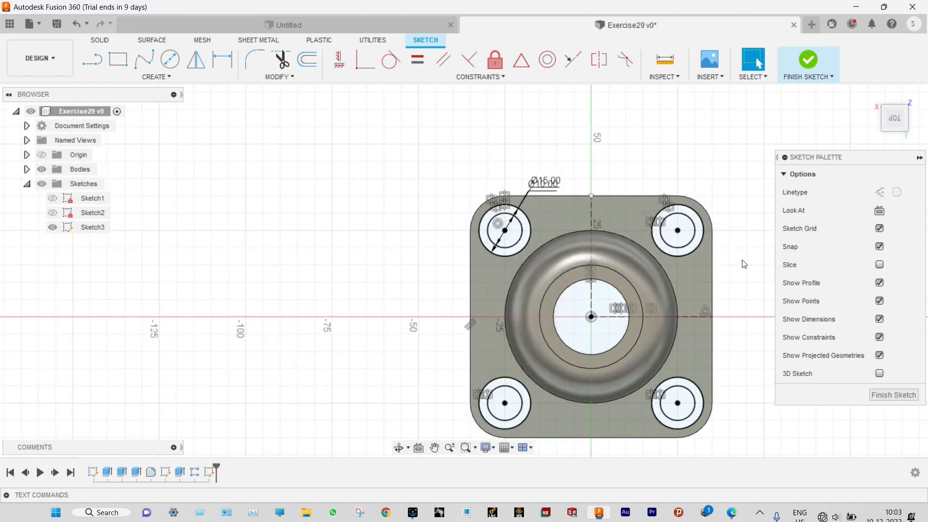
left_click(808, 62)
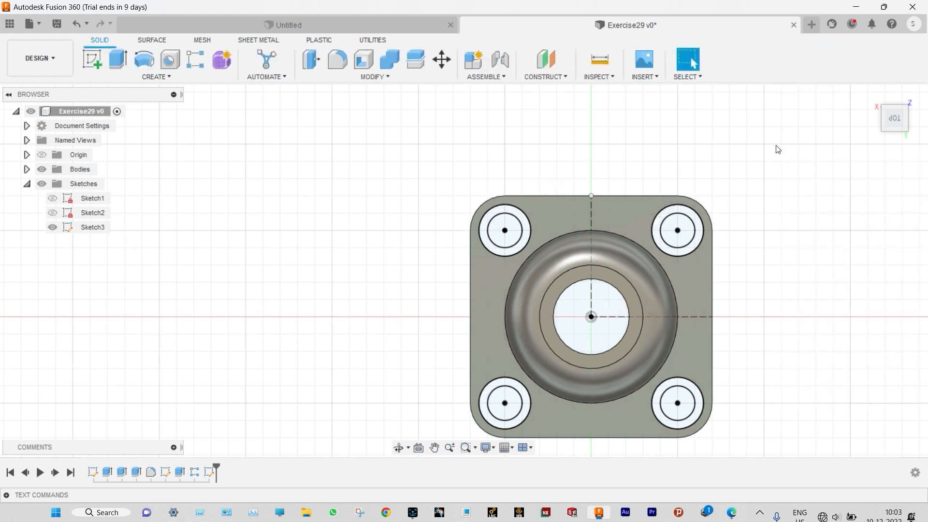
Start an extrusion of the four ring profiles between the 10 mm and 15 mm circles at the flange's corner holes
mouse_move(780, 343)
middle_mouse_down()
mouse_move(778, 317)
mouse_move(762, 332)
mouse_move(755, 262)
mouse_move(753, 271)
middle_mouse_up()
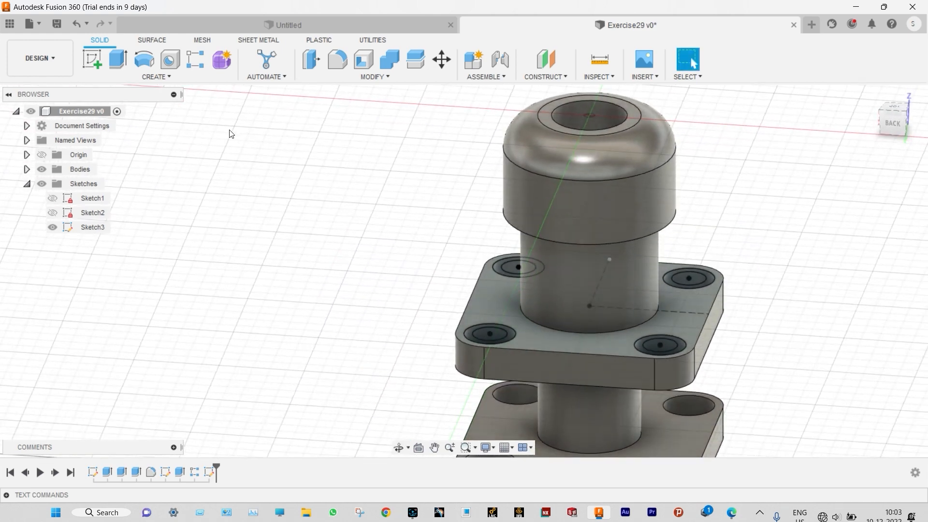
left_click(118, 59)
scroll(523, 290, "up", 5)
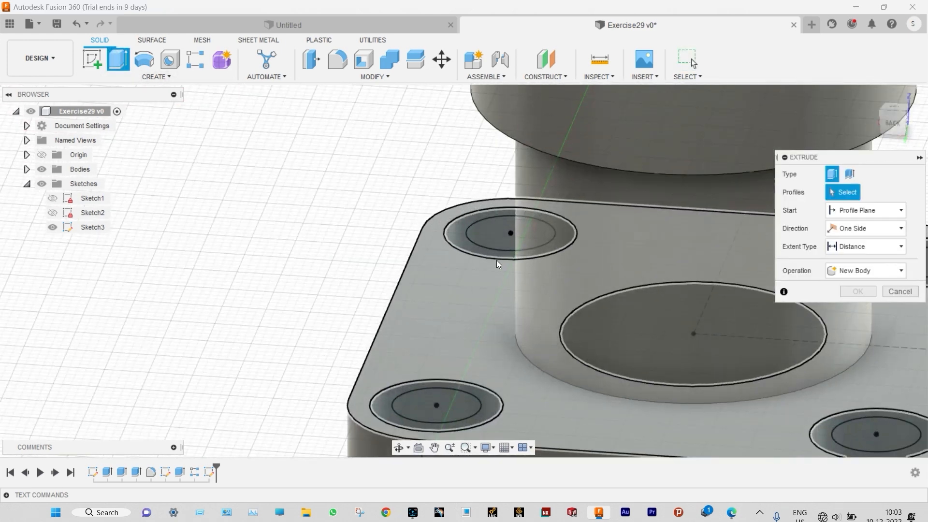
left_click(470, 251)
scroll(497, 300, "down", 2)
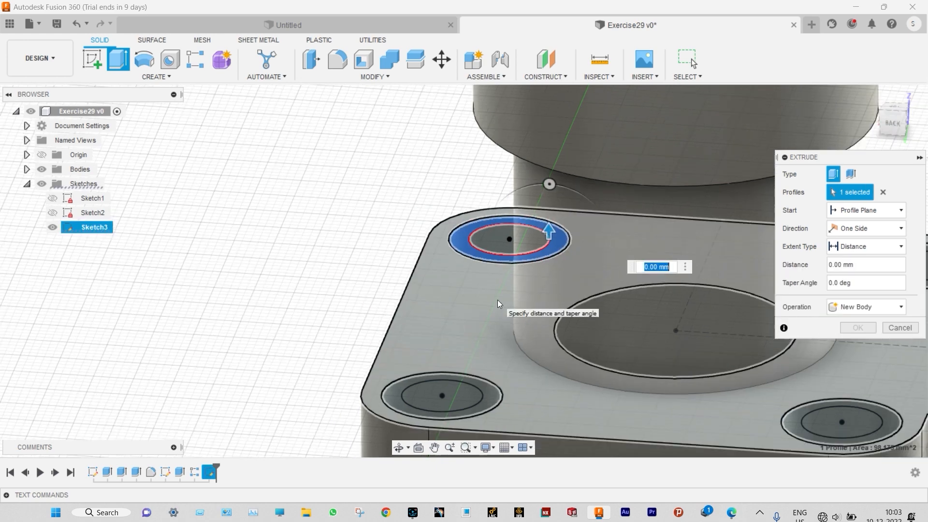
scroll(498, 299, "down", 2)
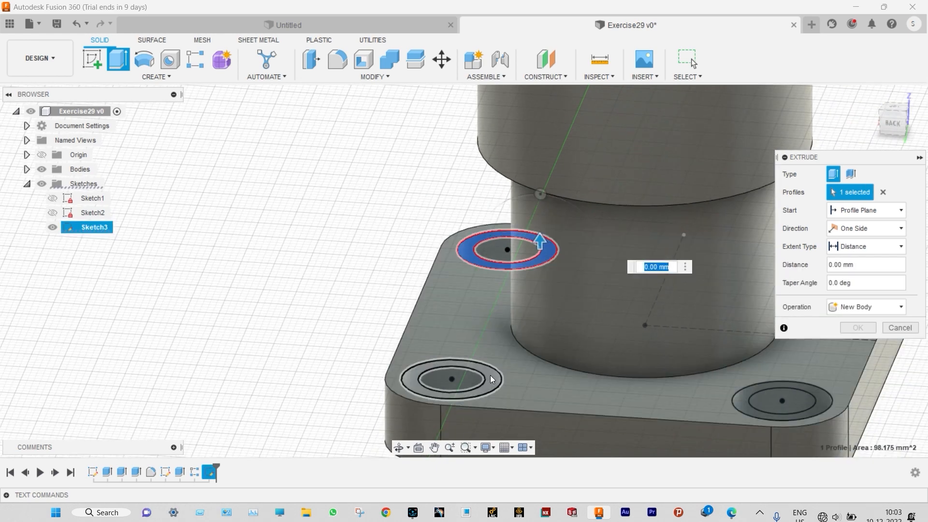
left_click(490, 375)
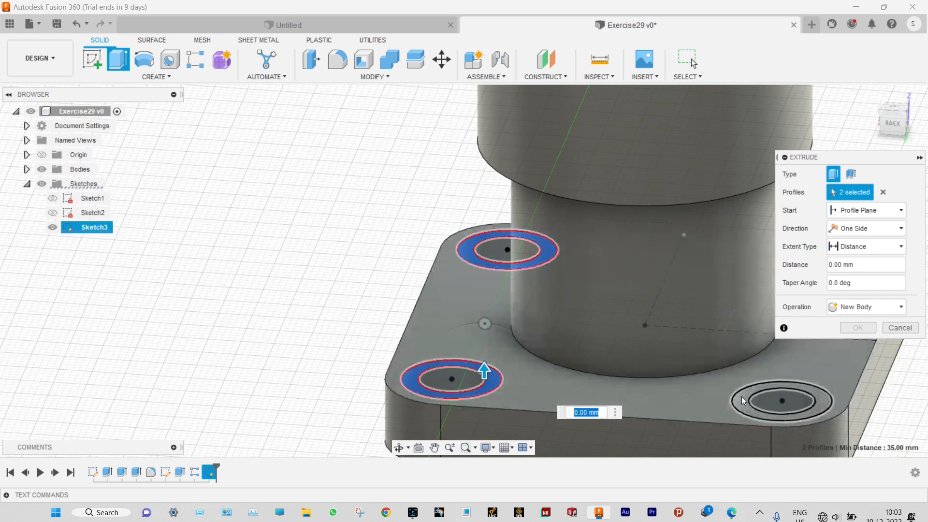
left_click(742, 398)
scroll(669, 368, "down", 3)
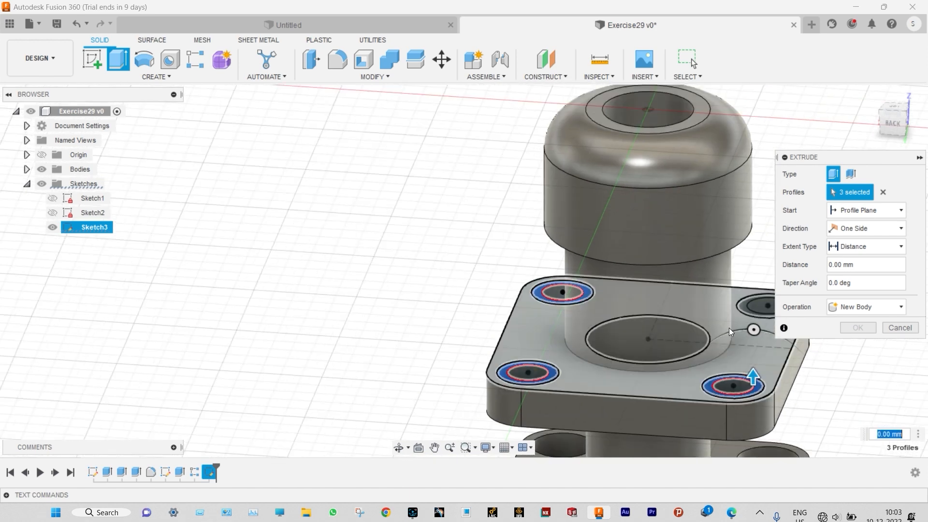
scroll(729, 328, "up", 3)
left_click(730, 301)
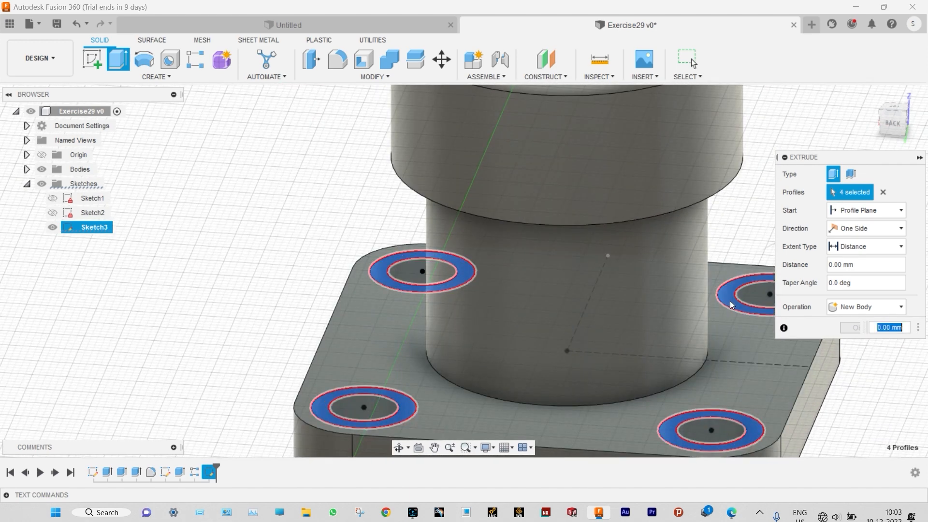
scroll(721, 327, "down", 5)
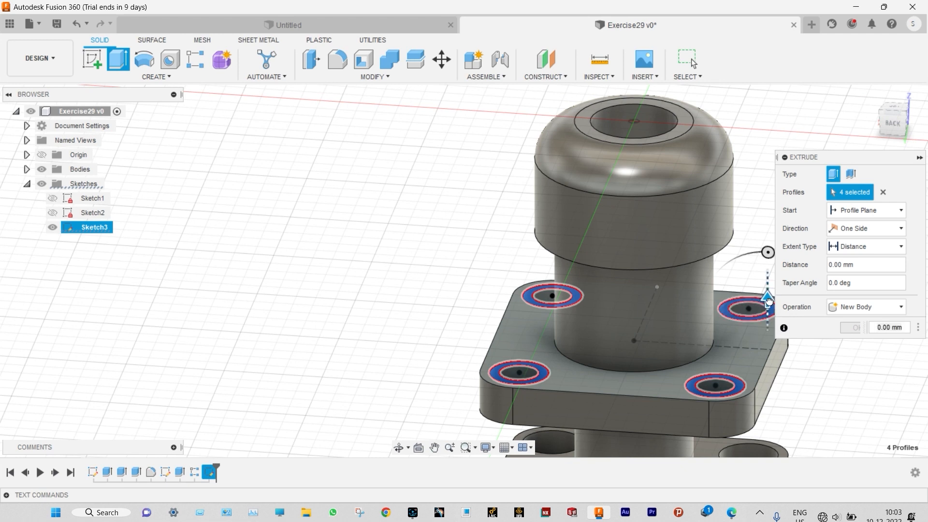
Extrude the four rings downward To Object, up to the lower flange's bottom face, with the New Body operation
left_click_drag(768, 301, 768, 421)
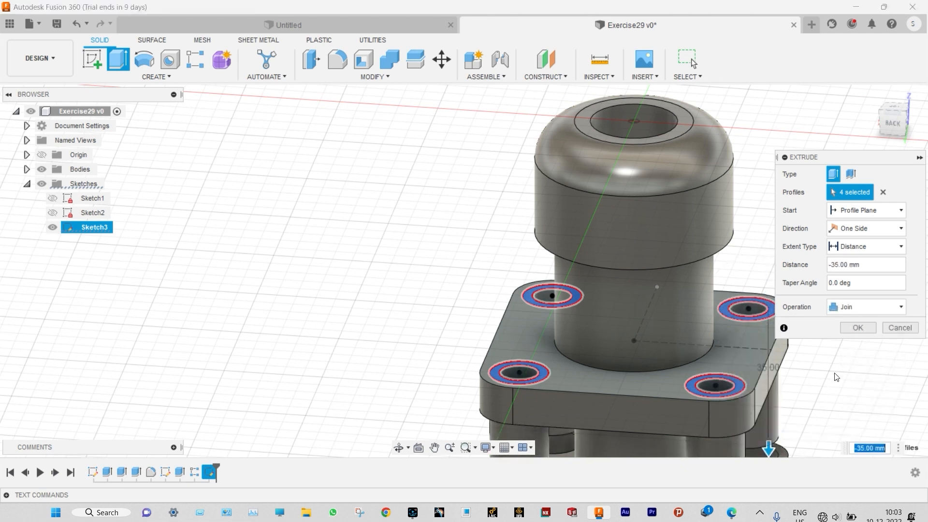
left_click(902, 249)
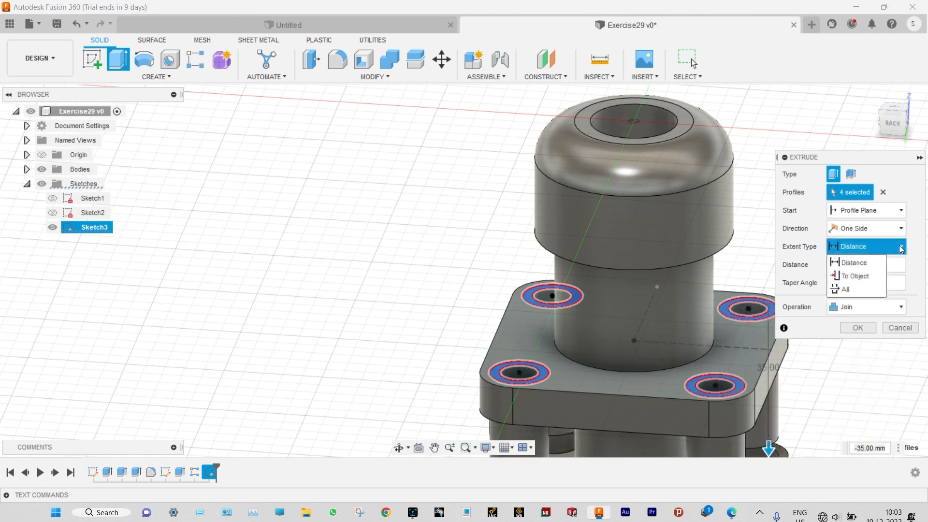
left_click(870, 276)
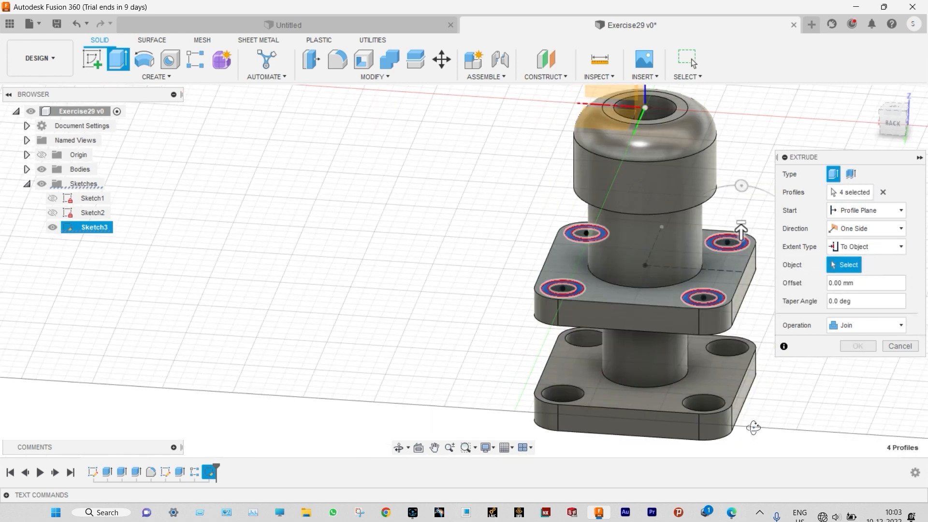
middle_click_drag(757, 432, 602, 370, "shift")
left_click(603, 369)
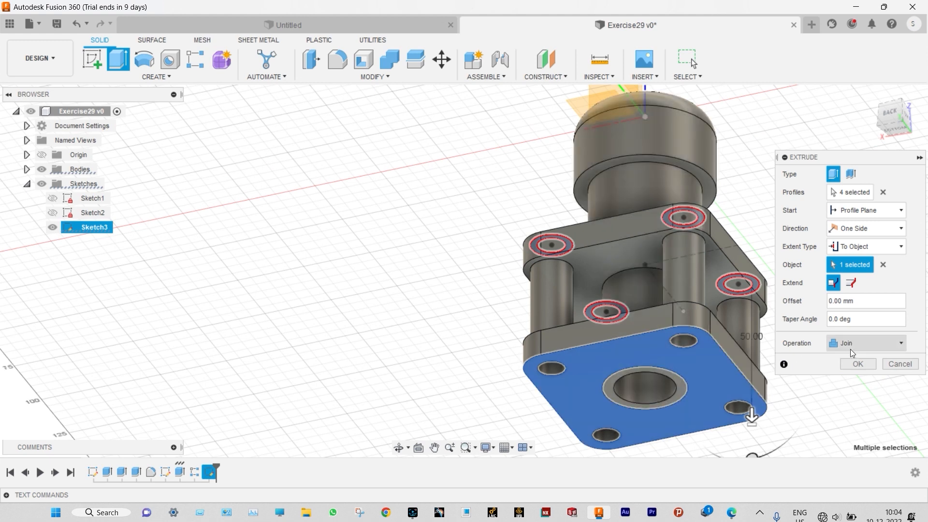
left_click(902, 344)
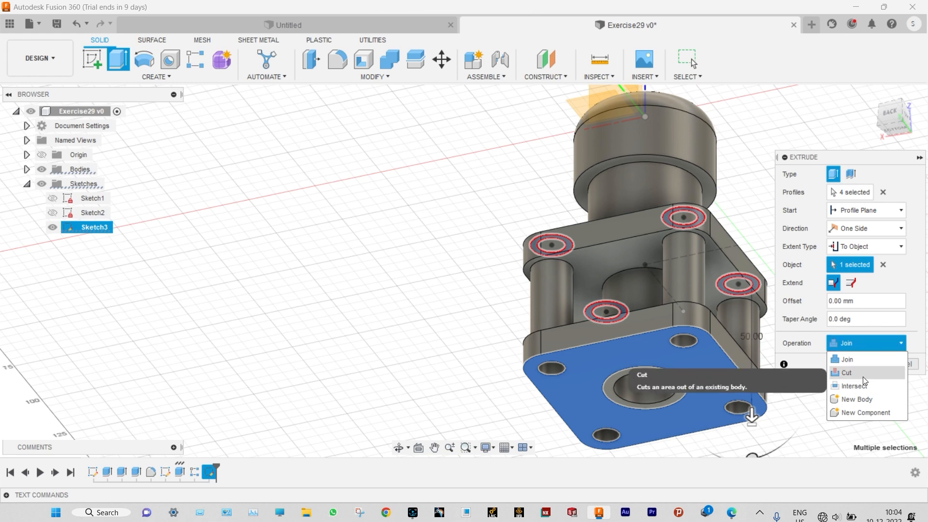
left_click(857, 399)
left_click(858, 366)
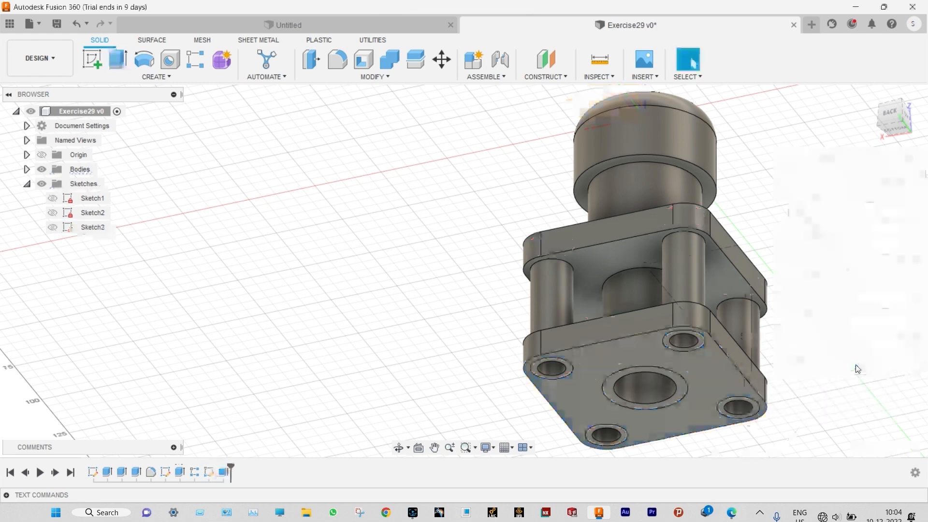
scroll(825, 370, "down", 4)
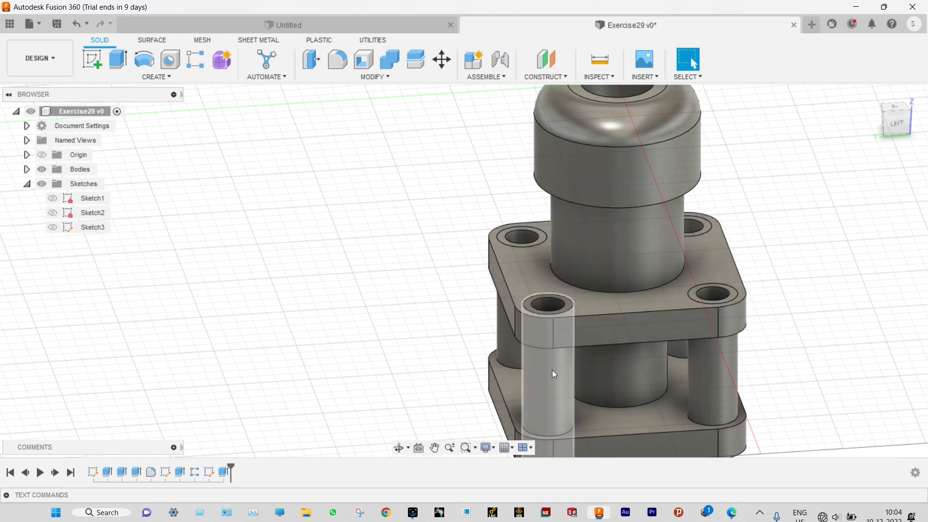
scroll(736, 329, "down", 1)
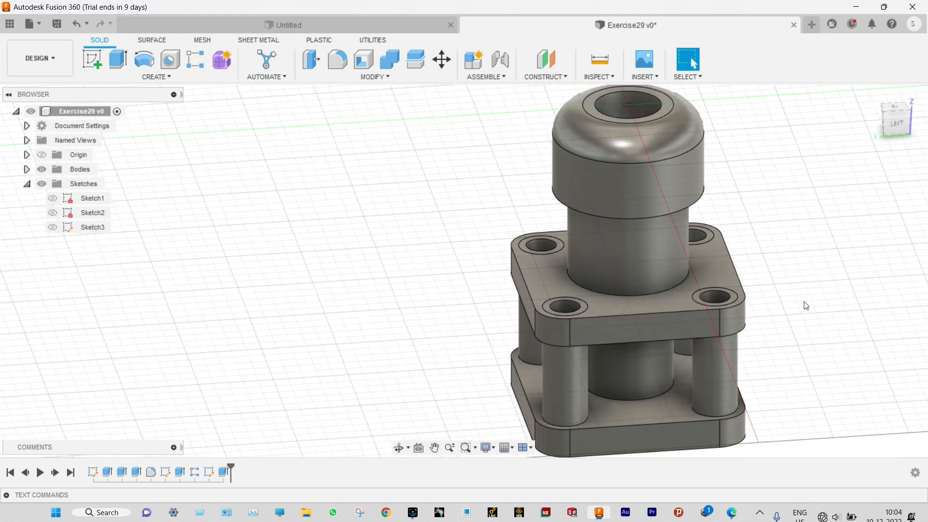
Apply the Brass - Polished appearance from the Metal library to the central cylindrical body and all four corner pillars
key("a")
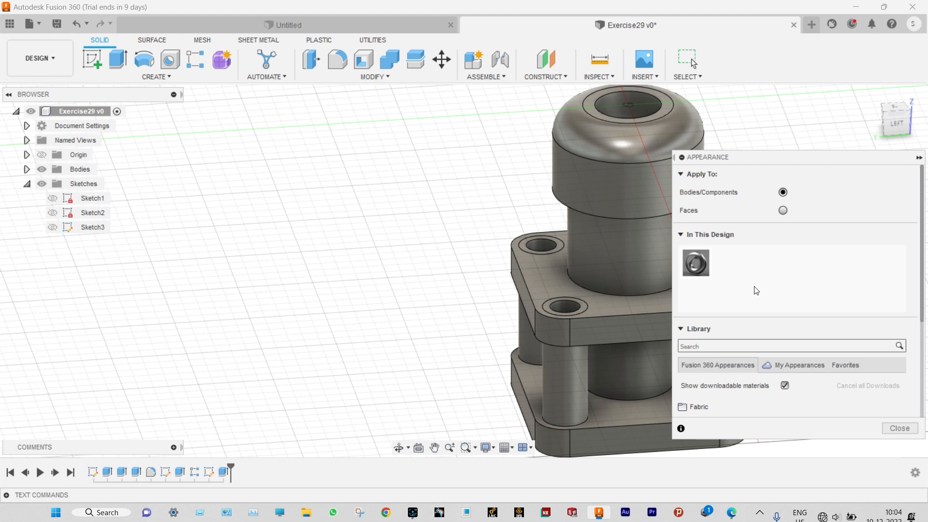
scroll(729, 335, "down", 3)
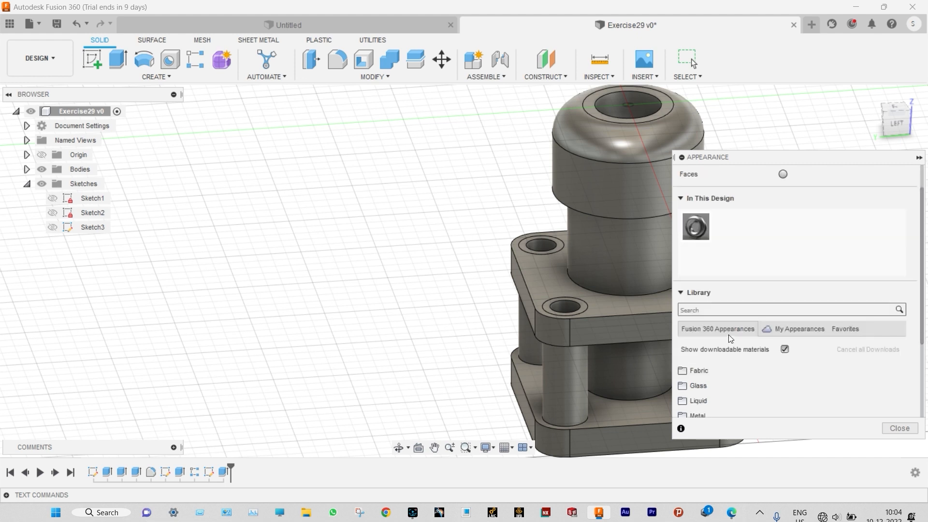
left_click(705, 344)
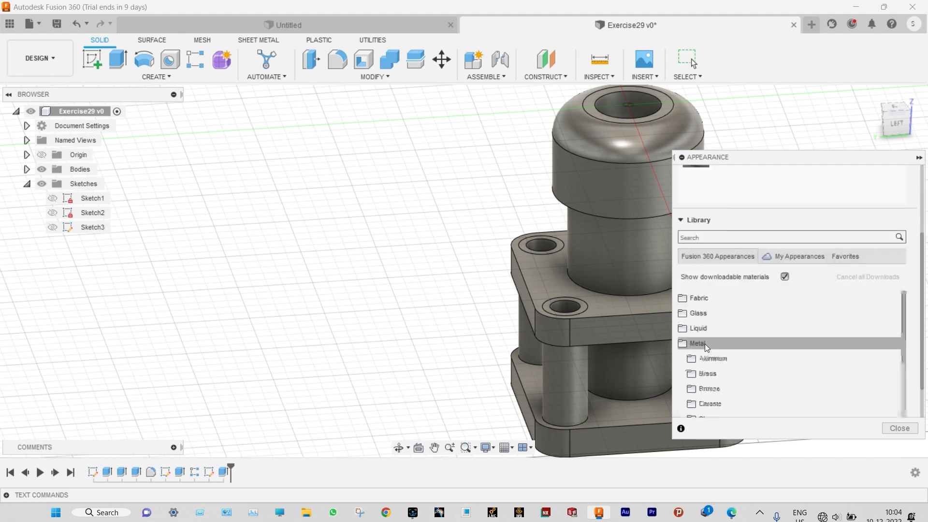
left_click(729, 375)
scroll(771, 355, "down", 1)
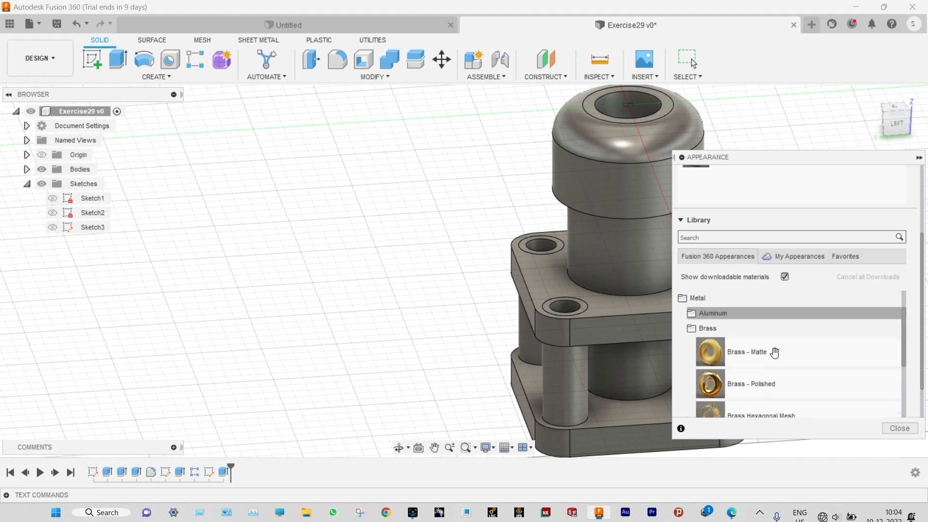
left_click_drag(650, 288, 651, 290)
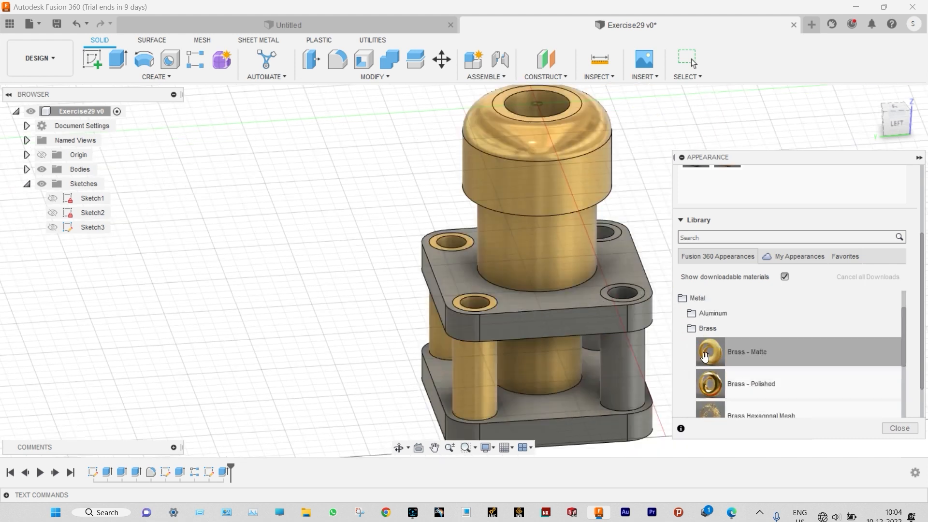
left_click_drag(727, 387, 638, 382)
left_click_drag(728, 383, 594, 349)
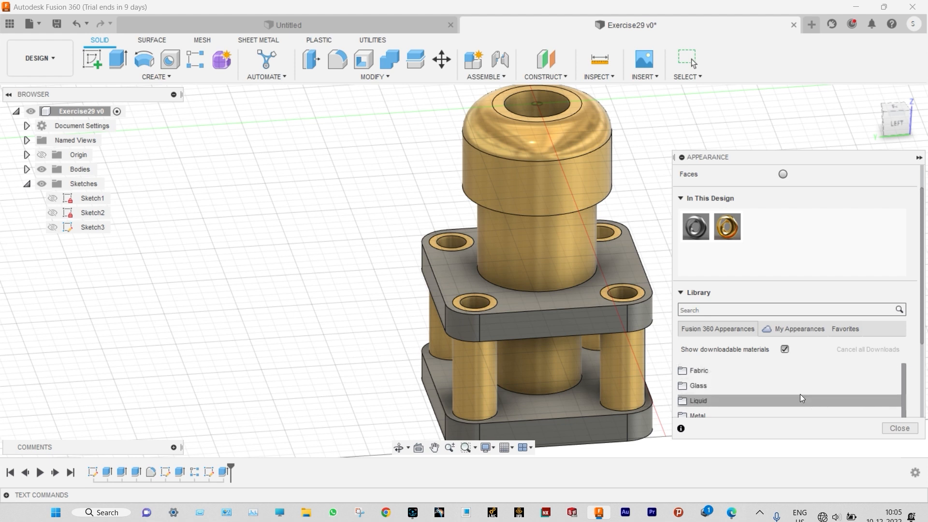
Apply the Coating - Titanium Nitride metal appearance to the upper and lower flange plates and finish the appearance assignment
left_click(729, 387)
scroll(692, 383, "up", 1)
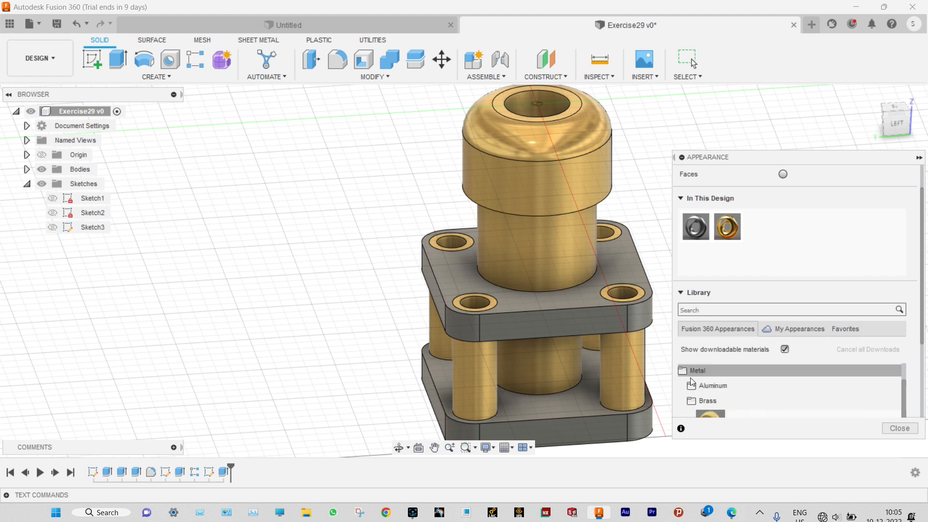
left_click(683, 372)
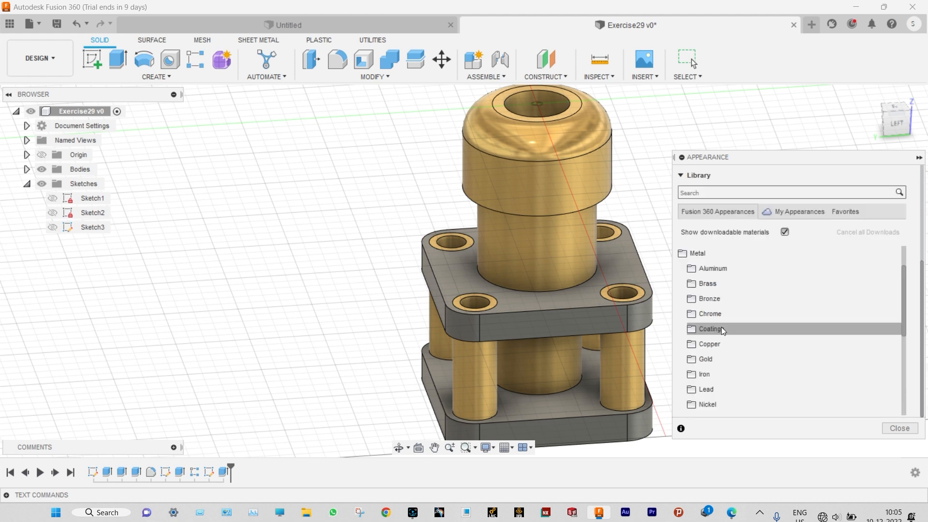
left_click(721, 329)
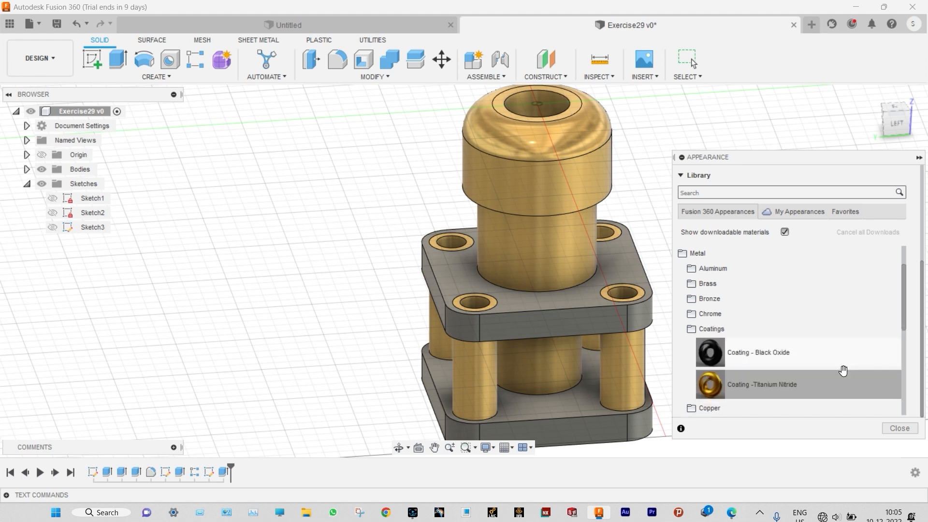
left_click_drag(784, 389, 590, 314)
left_click_drag(756, 388, 579, 411)
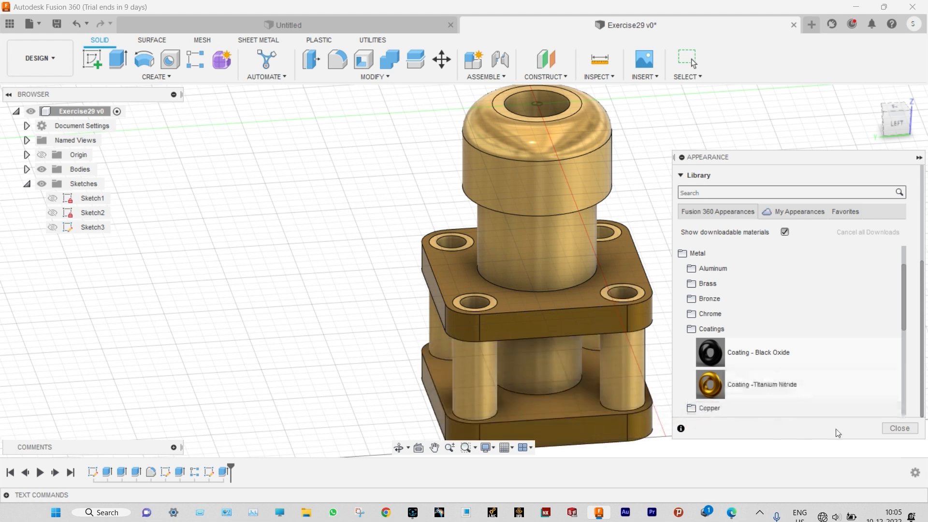
left_click(900, 428)
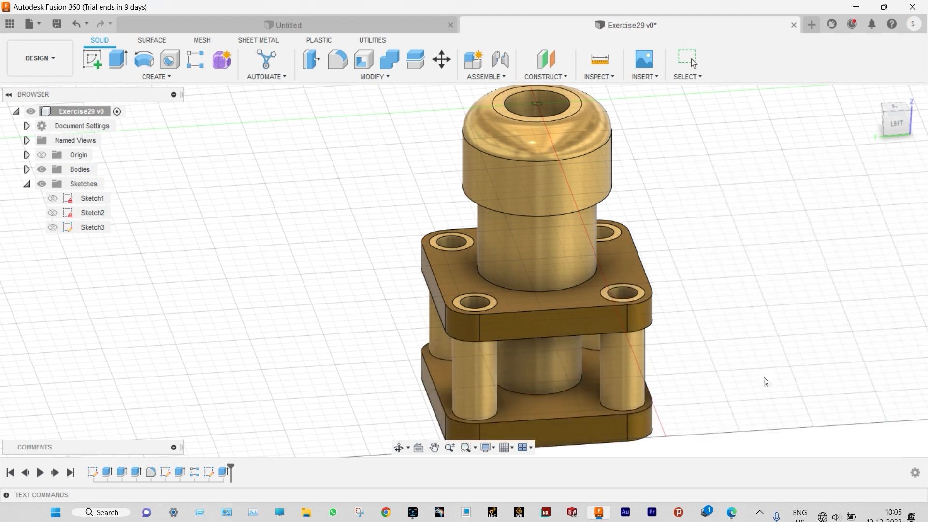
scroll(768, 383, "down", 3)
scroll(766, 382, "up", 3)
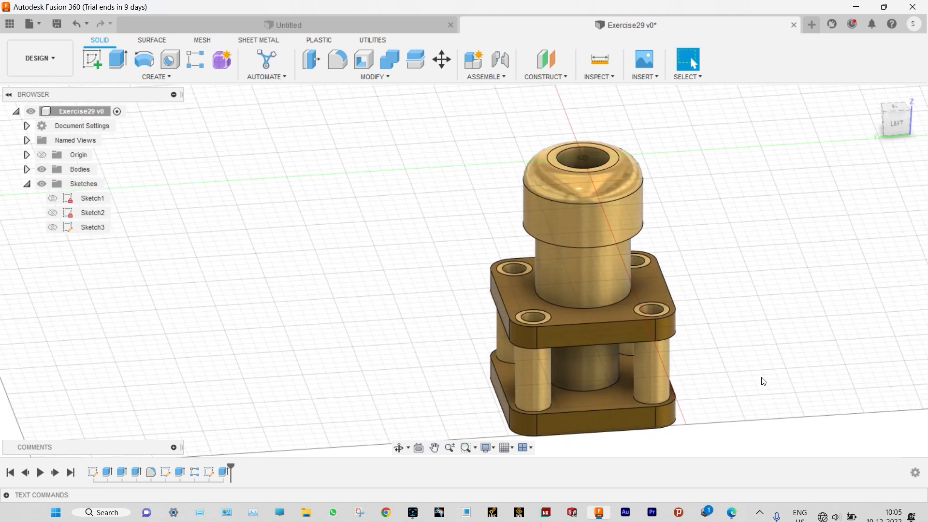
middle_click_drag(764, 382, 817, 338, "shift")
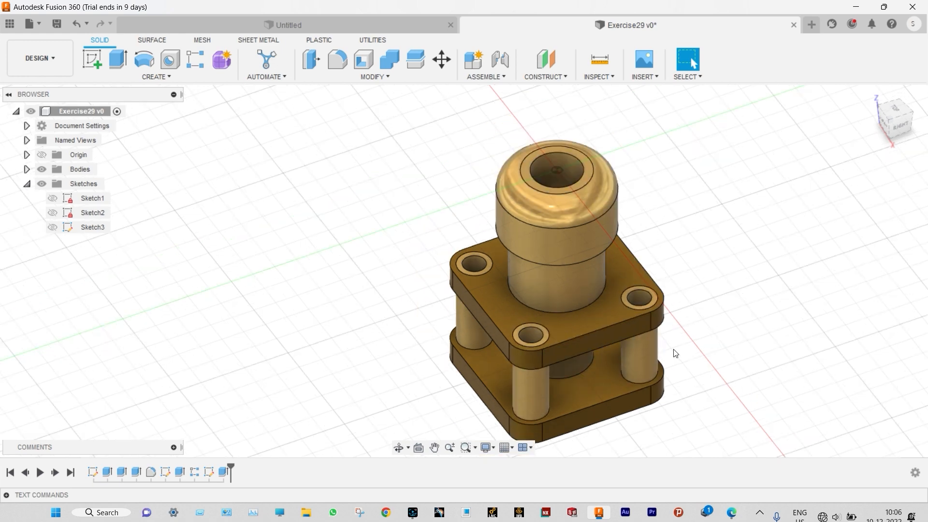
scroll(708, 437, "up", 2)
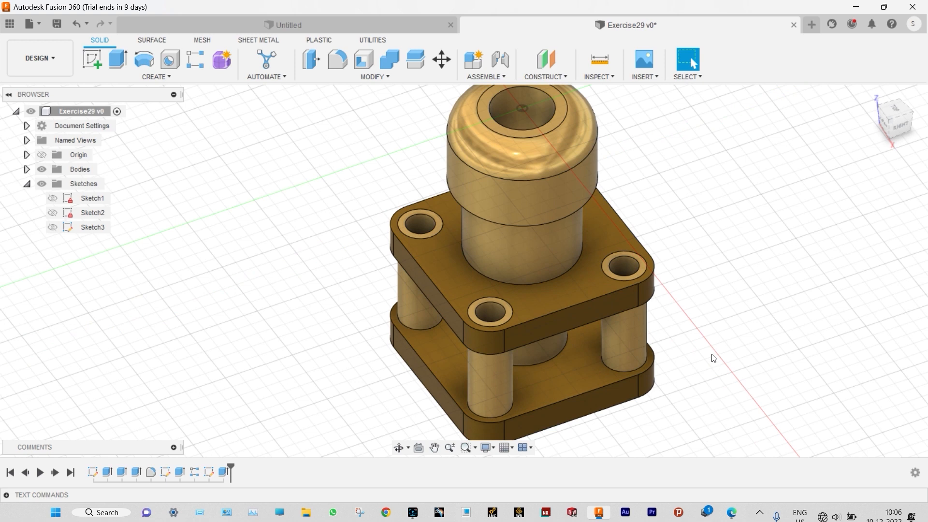